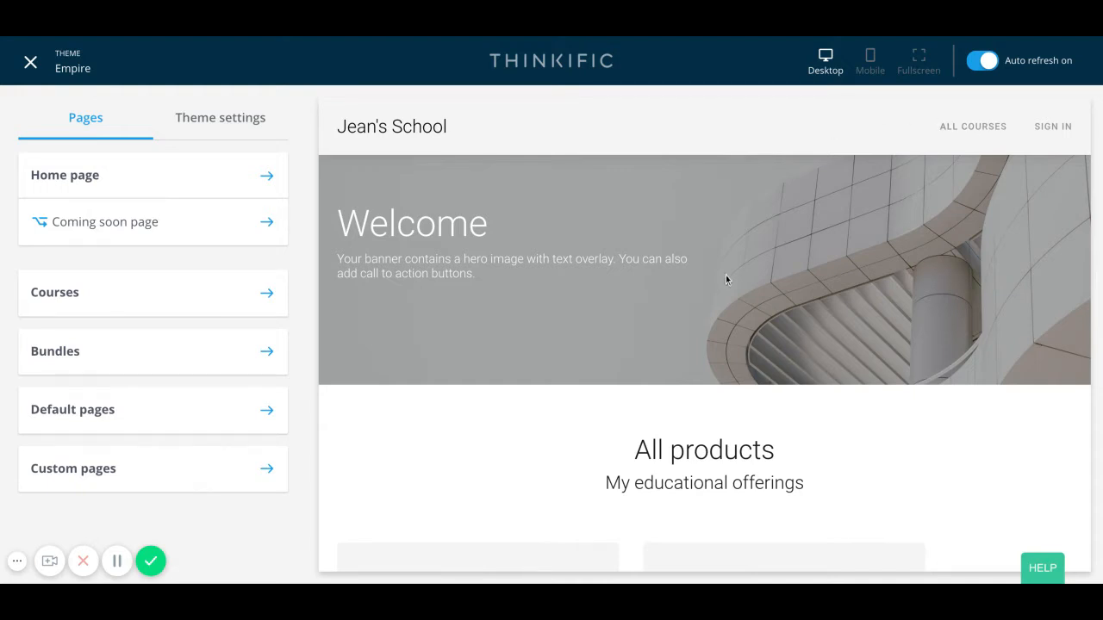
- Examine the site preview from the Welcome banner through the products section down to the call to action and footer
{"action": "scroll", "coordinate": [450, 310], "scroll_direction": "down", "scroll_amount": 2}
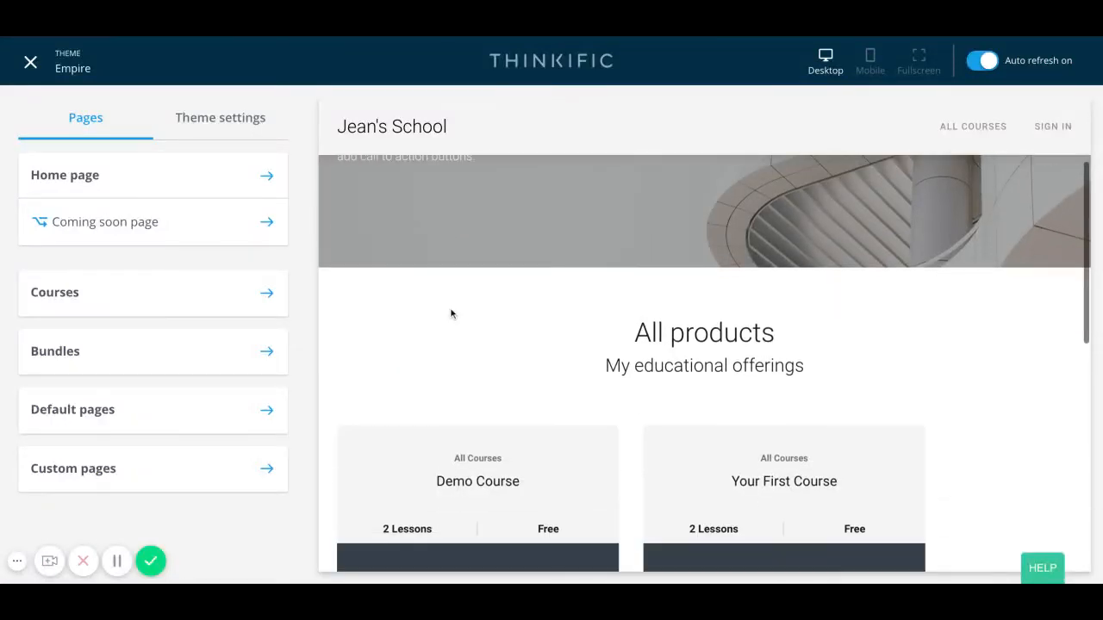
{"action": "scroll", "coordinate": [450, 313], "scroll_direction": "up", "scroll_amount": 2}
{"action": "scroll", "coordinate": [841, 306], "scroll_direction": "down", "scroll_amount": 3}
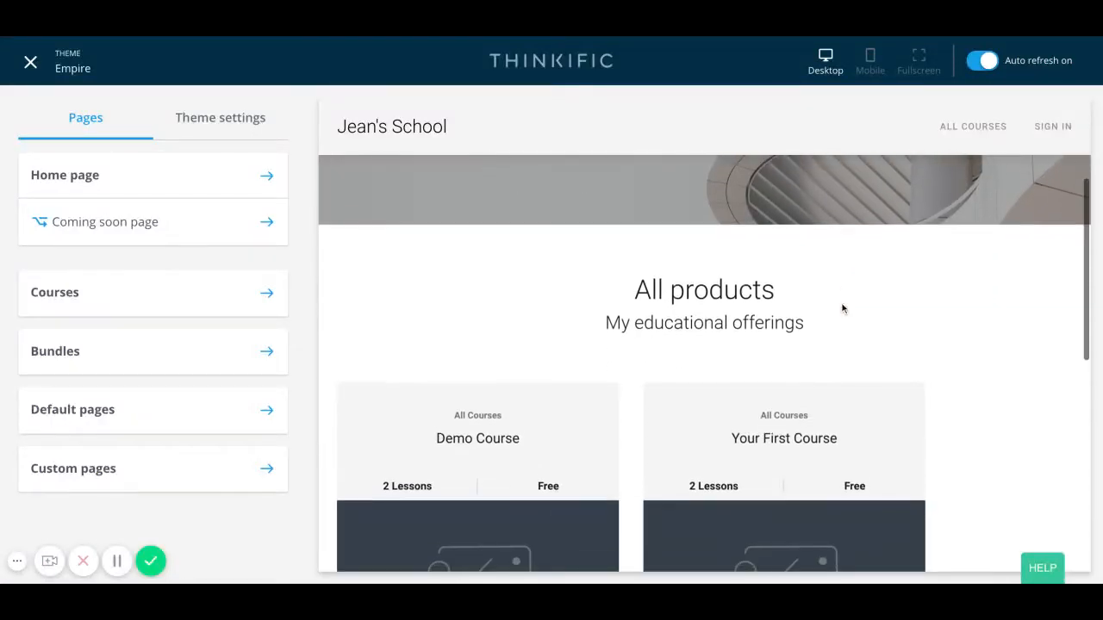
{"action": "scroll", "coordinate": [842, 308], "scroll_direction": "down", "scroll_amount": 5}
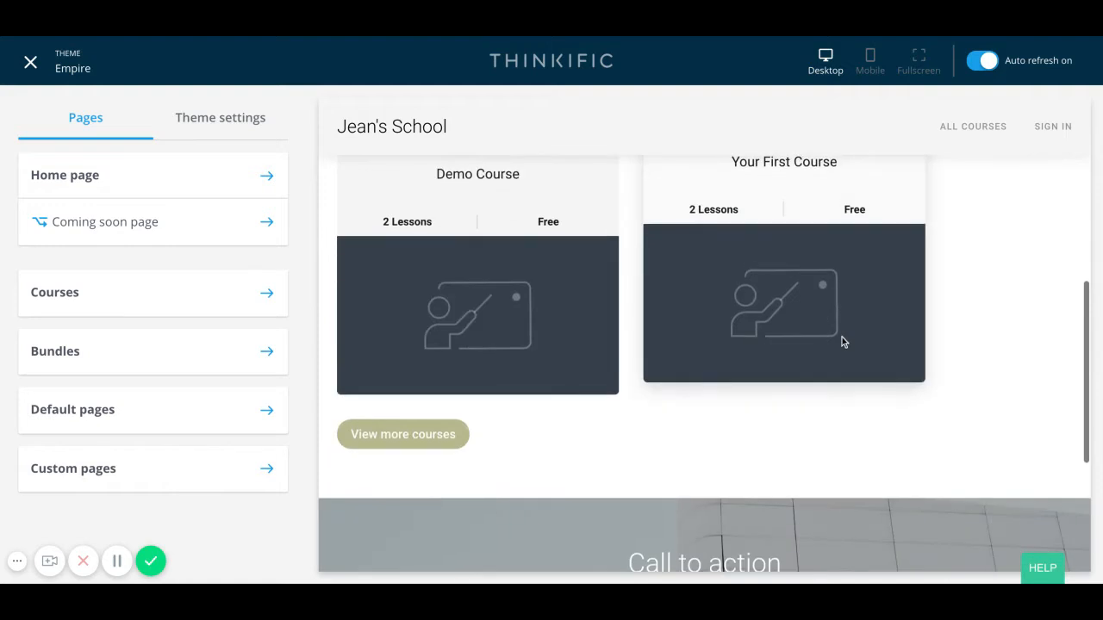
{"action": "scroll", "coordinate": [842, 342], "scroll_direction": "down", "scroll_amount": 4}
{"action": "scroll", "coordinate": [848, 420], "scroll_direction": "down", "scroll_amount": 1}
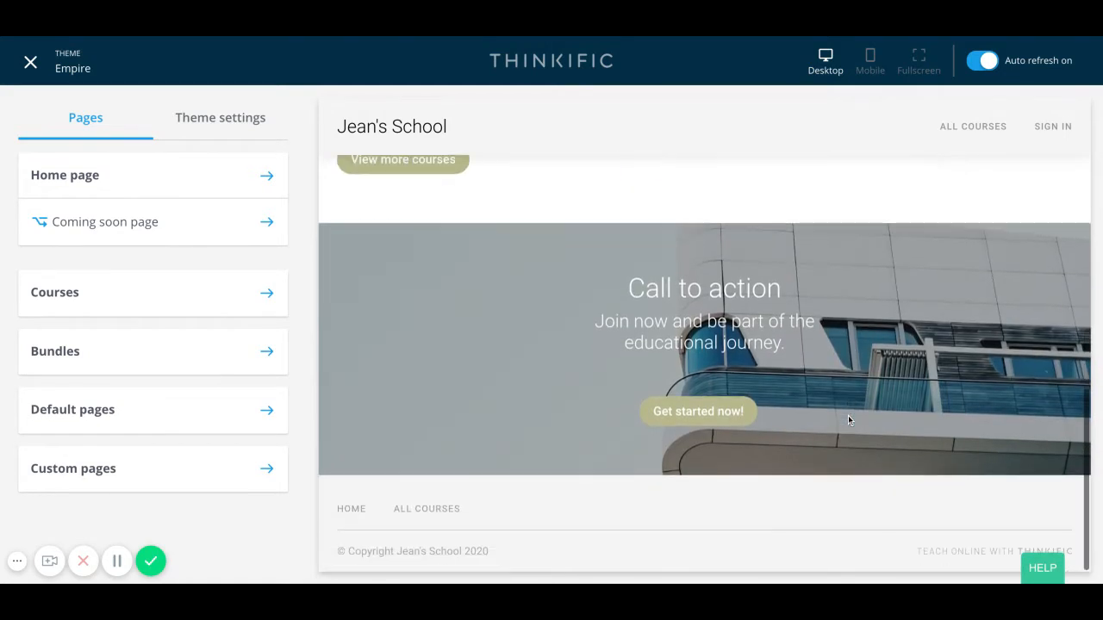
{"action": "scroll", "coordinate": [848, 419], "scroll_direction": "up", "scroll_amount": 10}
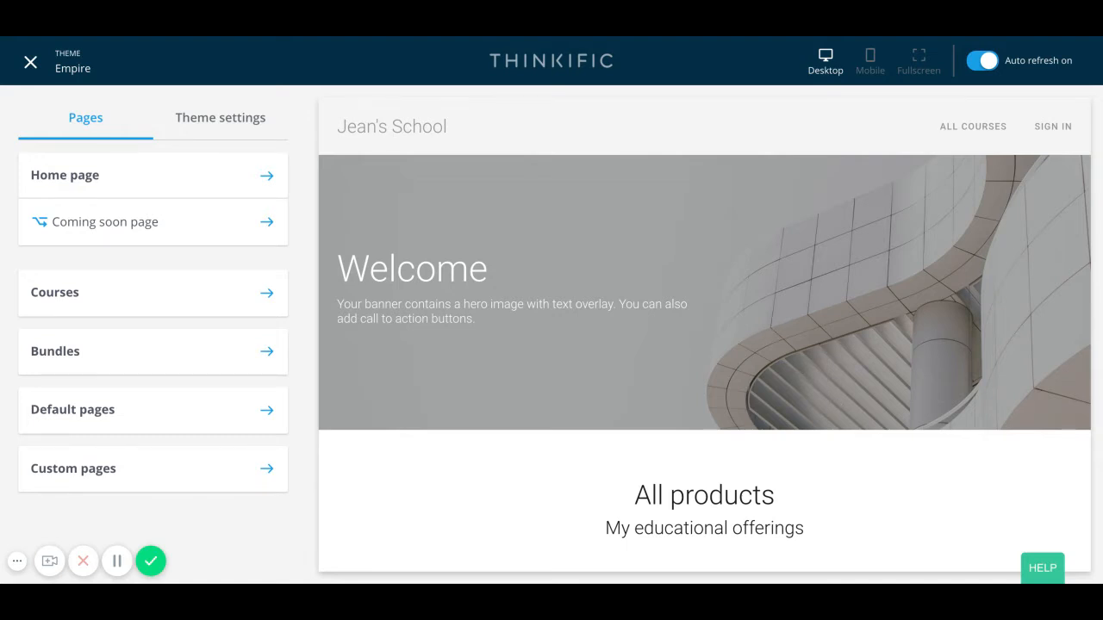
{"action": "scroll", "coordinate": [703, 362], "scroll_direction": "down", "scroll_amount": 1}
{"action": "scroll", "coordinate": [704, 362], "scroll_direction": "down", "scroll_amount": 1}
- Open the Home page settings and review the available redirect target pages, leaving the redirect as it is
{"action": "left_click", "coordinate": [217, 176]}
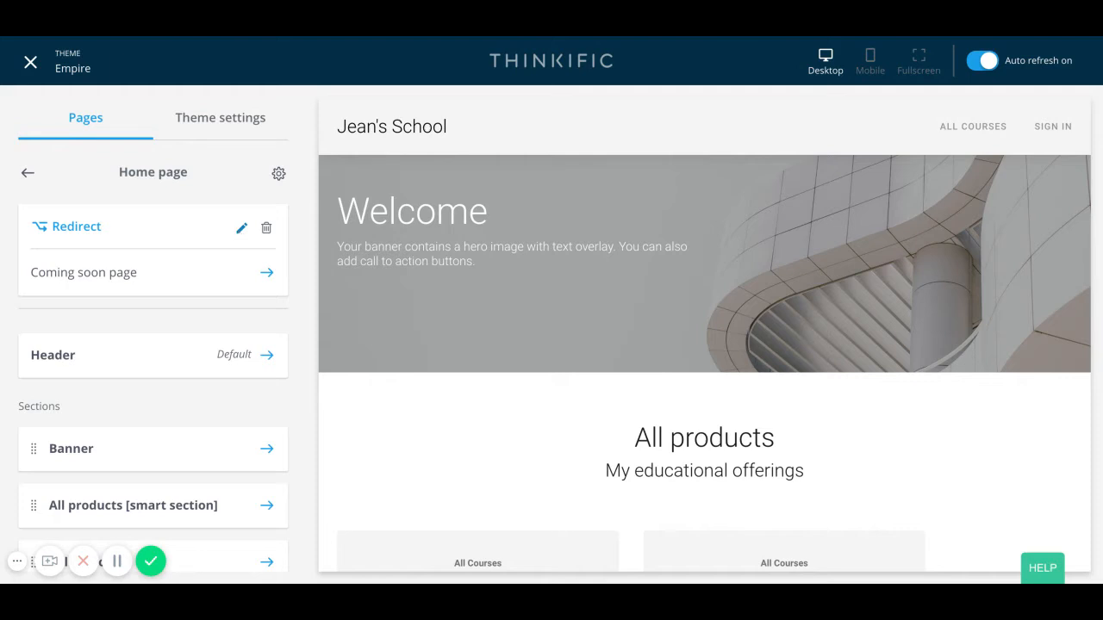
{"action": "left_click", "coordinate": [241, 227]}
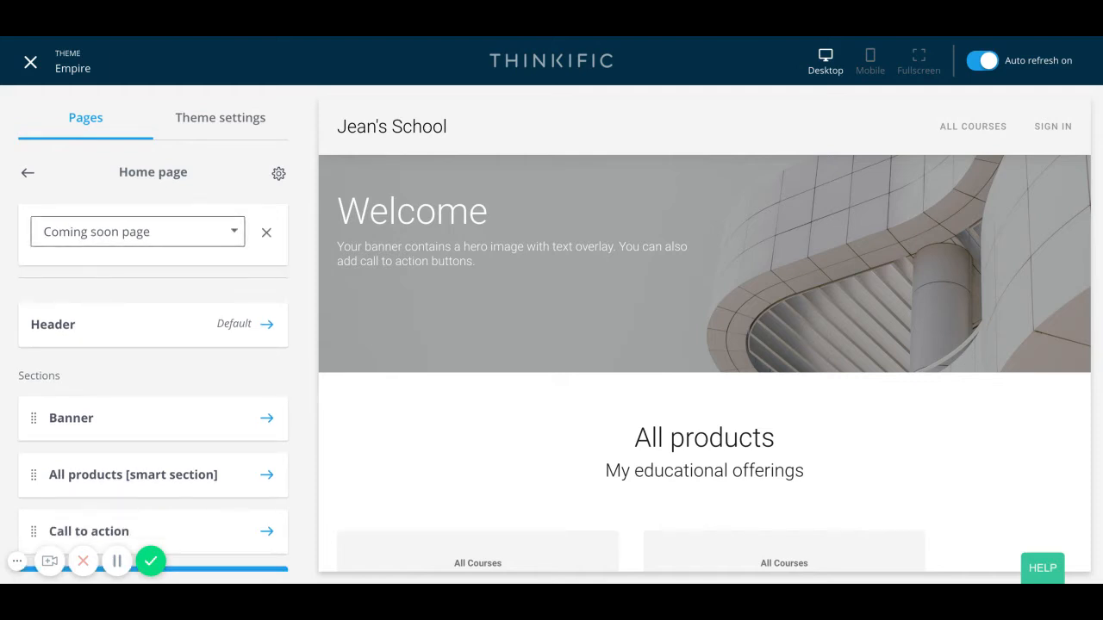
{"action": "left_click", "coordinate": [206, 237]}
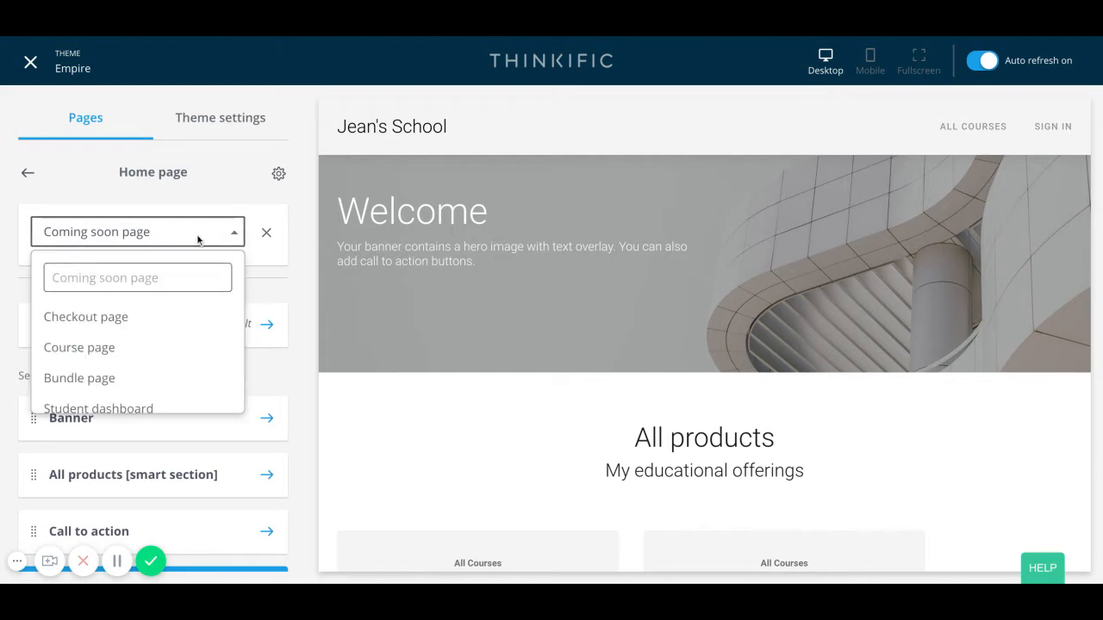
{"action": "left_click", "coordinate": [196, 240]}
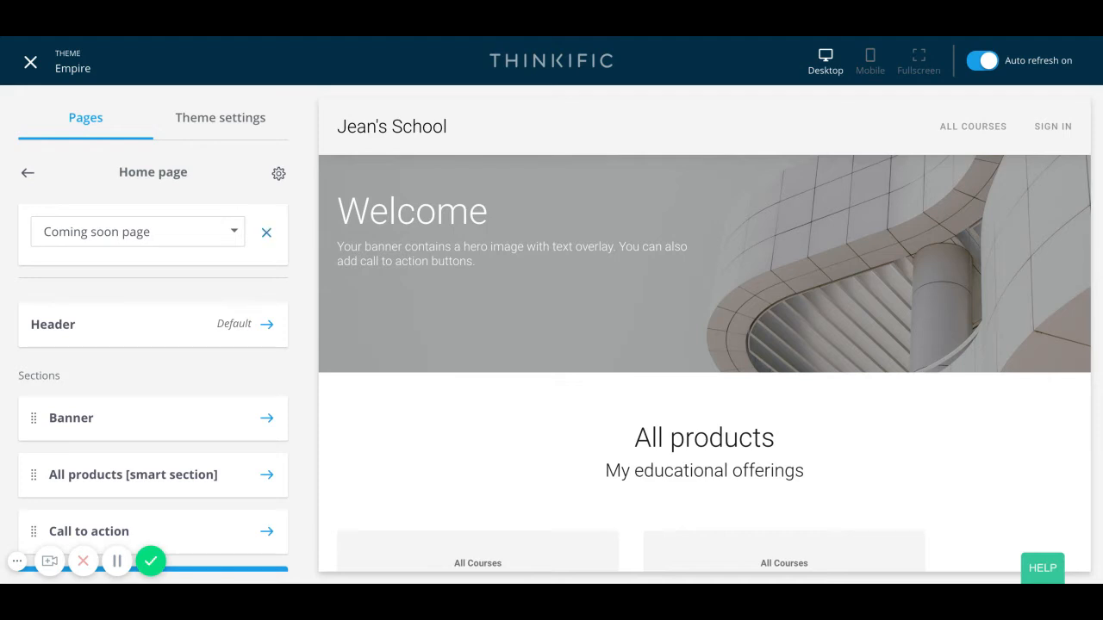
{"action": "left_click", "coordinate": [266, 233]}
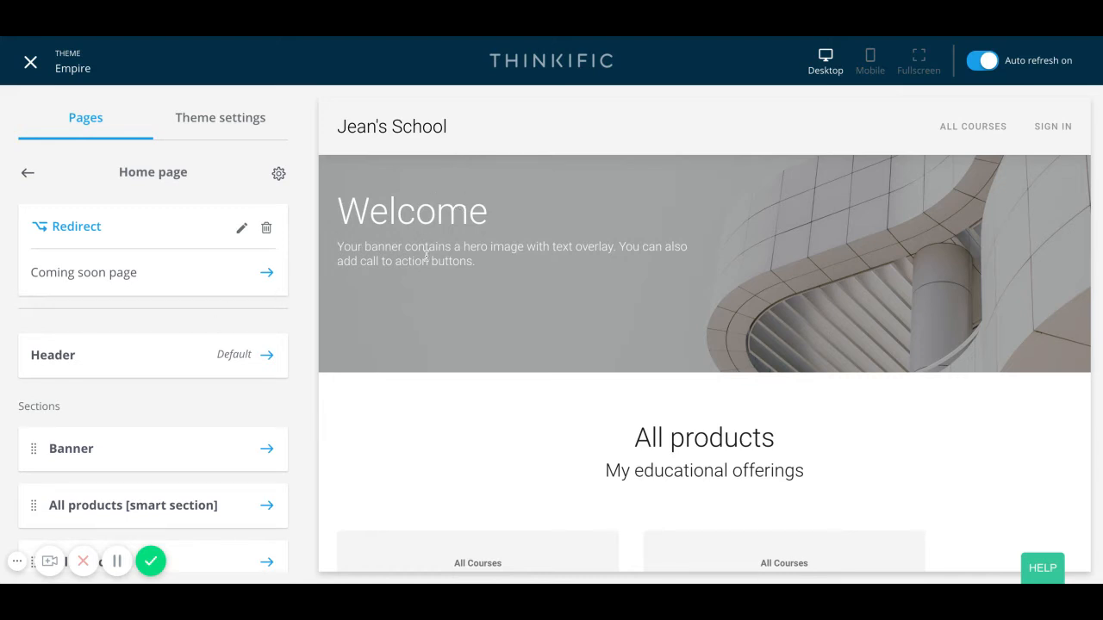
- Open the home page header's Logo settings and review the image, image size, link and alt text options
{"action": "left_click_drag", "start_coordinate": [377, 248], "coordinate": [426, 257]}
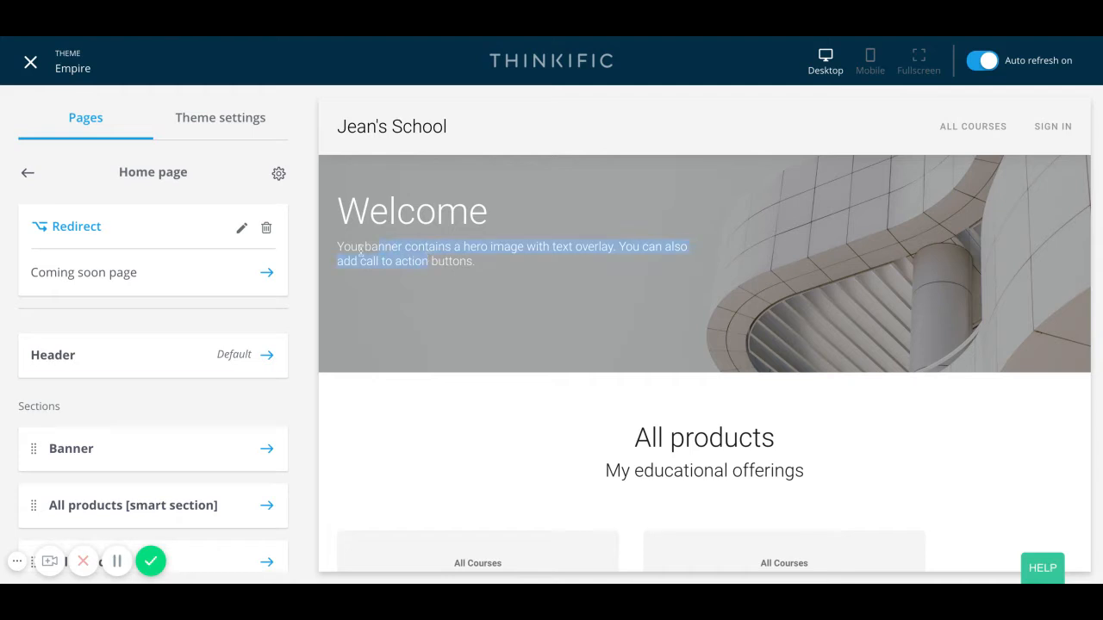
{"action": "left_click", "coordinate": [163, 363]}
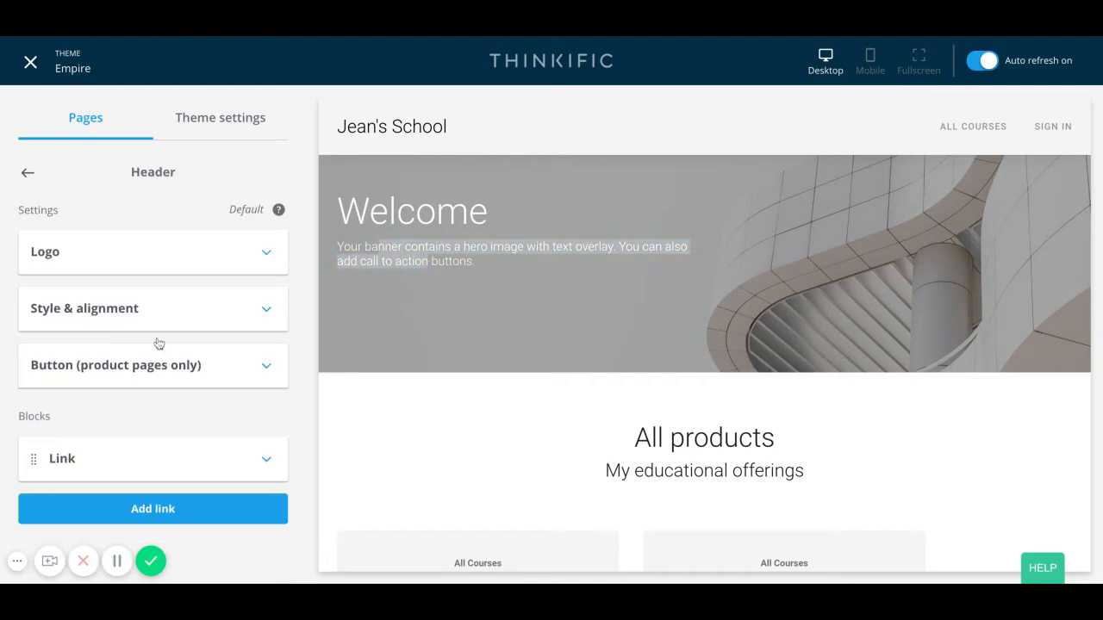
{"action": "left_click", "coordinate": [138, 271]}
{"action": "scroll", "coordinate": [193, 421], "scroll_direction": "down", "scroll_amount": 2}
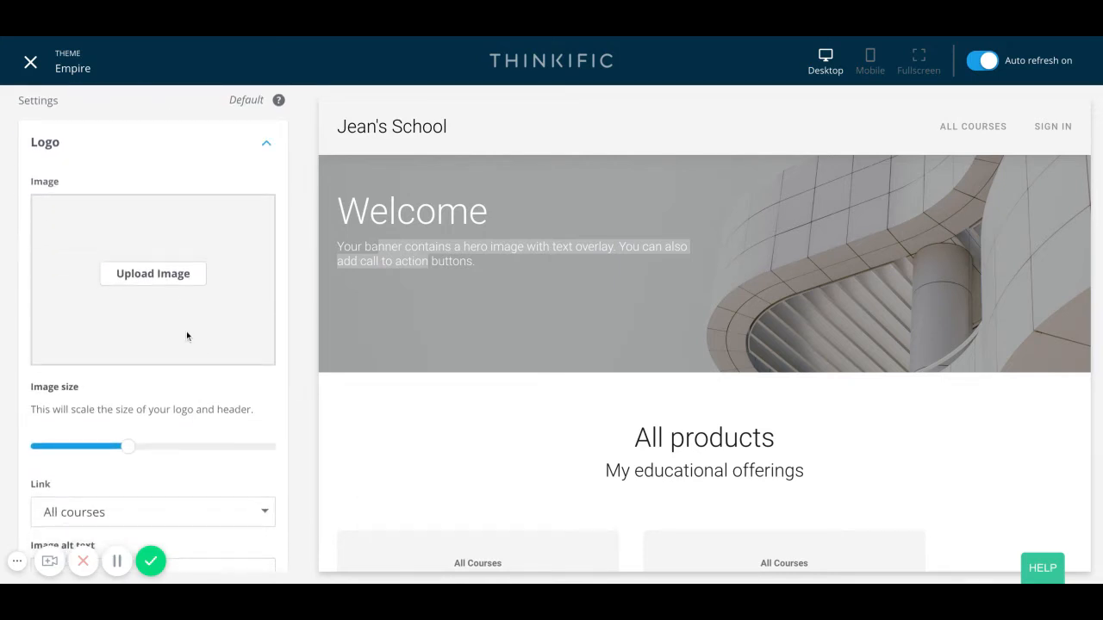
{"action": "scroll", "coordinate": [187, 335], "scroll_direction": "down", "scroll_amount": 1}
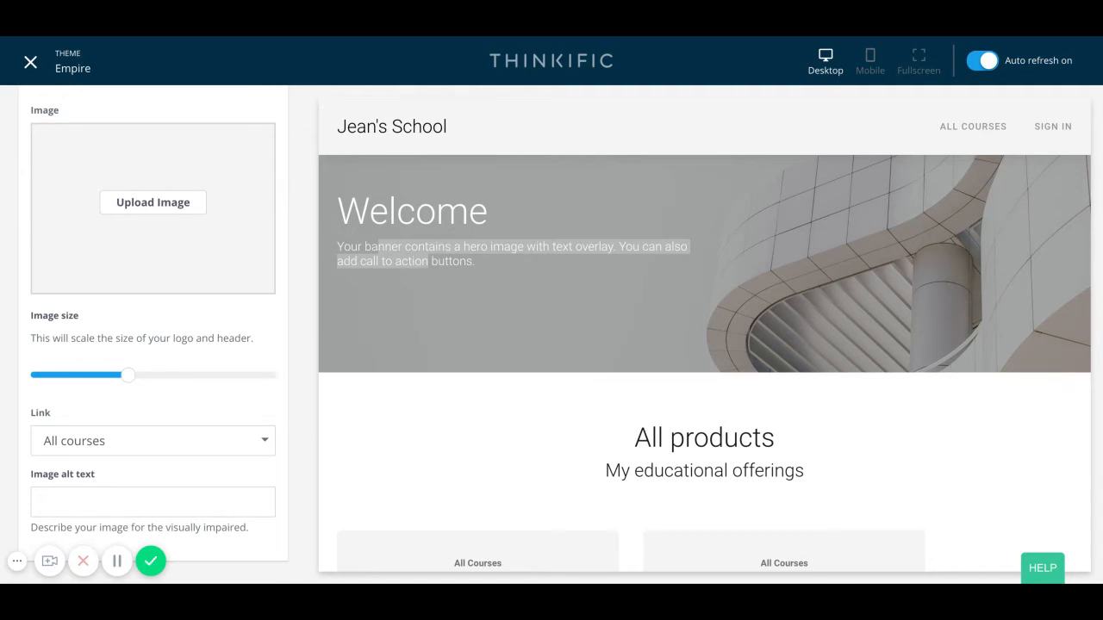
{"action": "scroll", "coordinate": [152, 327], "scroll_direction": "down", "scroll_amount": 1}
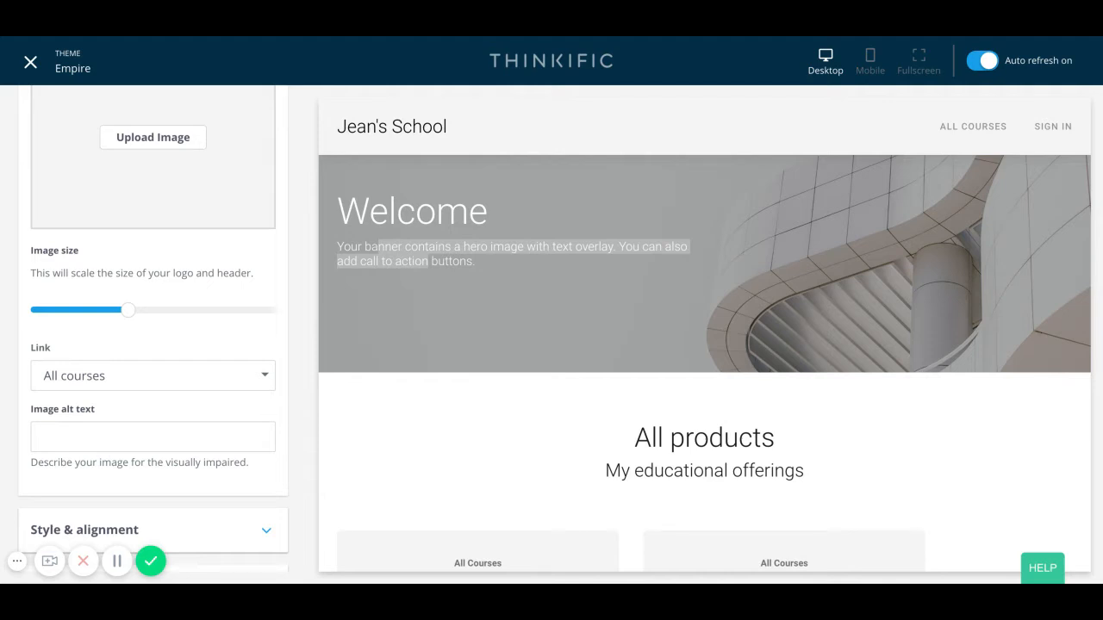
- Review the pages the header logo can link to, and close the list without choosing another one
{"action": "left_click", "coordinate": [232, 381]}
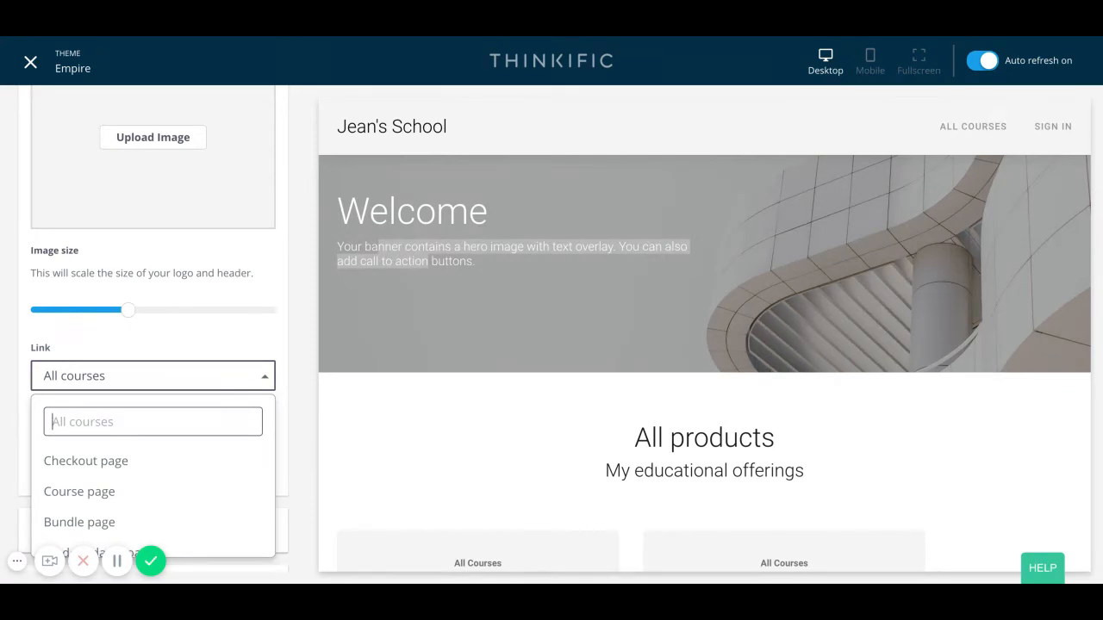
{"action": "scroll", "coordinate": [148, 467], "scroll_direction": "down", "scroll_amount": 1}
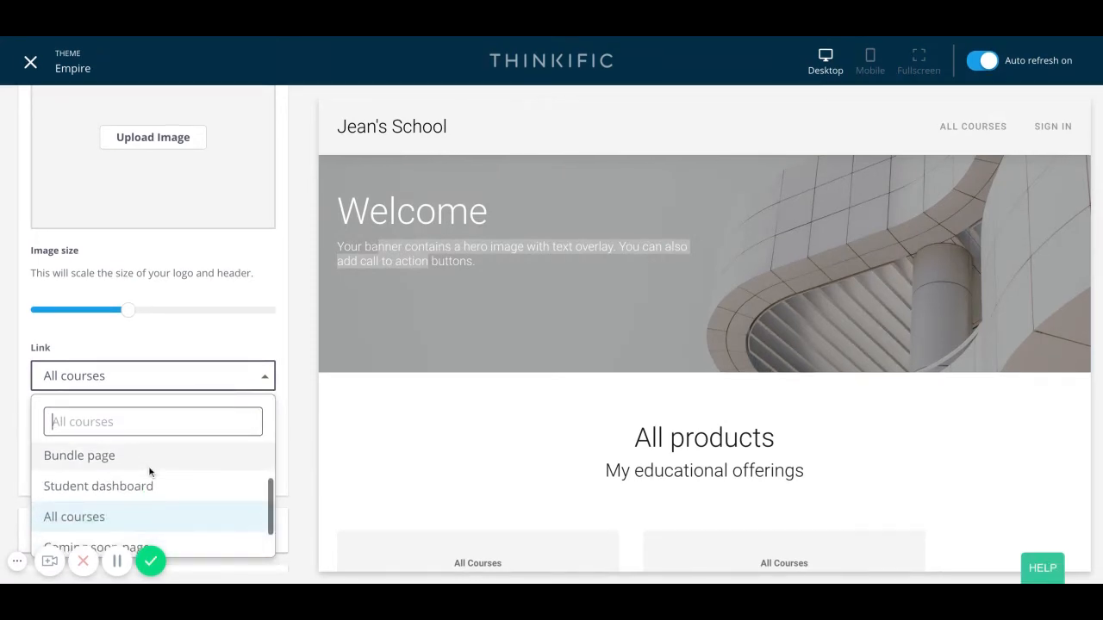
{"action": "scroll", "coordinate": [150, 472], "scroll_direction": "down", "scroll_amount": 1}
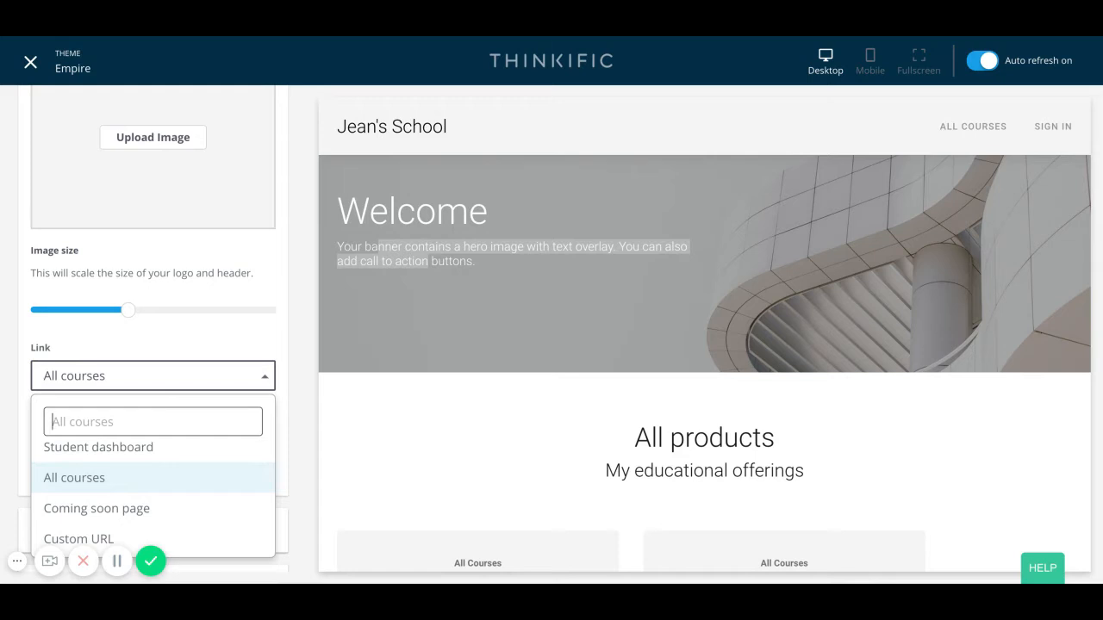
{"action": "scroll", "coordinate": [151, 487], "scroll_direction": "up", "scroll_amount": 3}
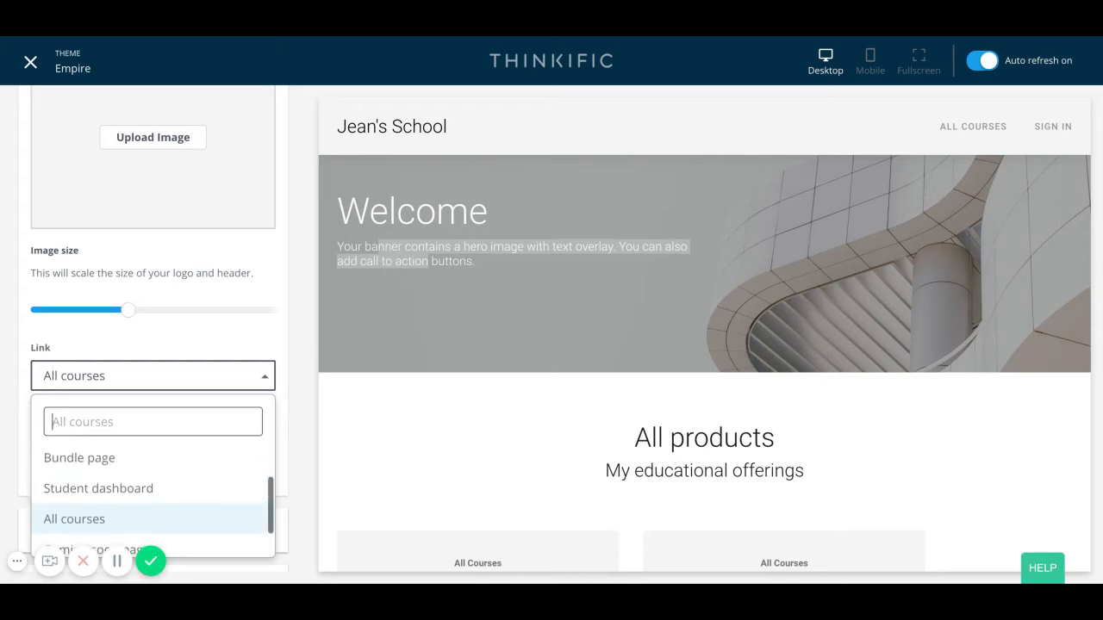
{"action": "scroll", "coordinate": [151, 487], "scroll_direction": "up", "scroll_amount": 1}
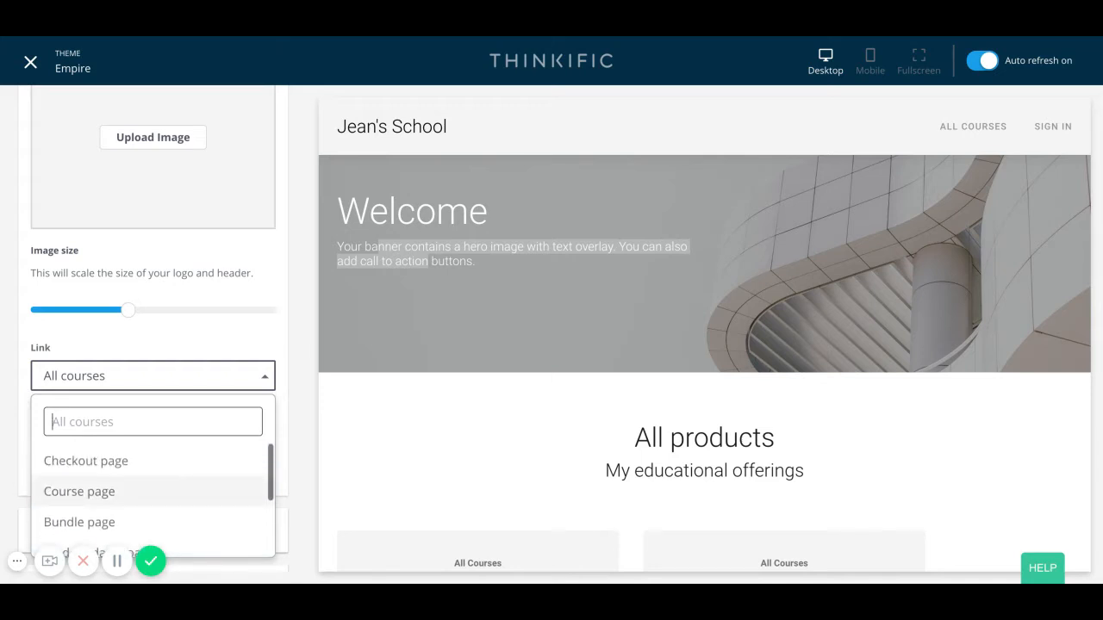
{"action": "left_click", "coordinate": [239, 327]}
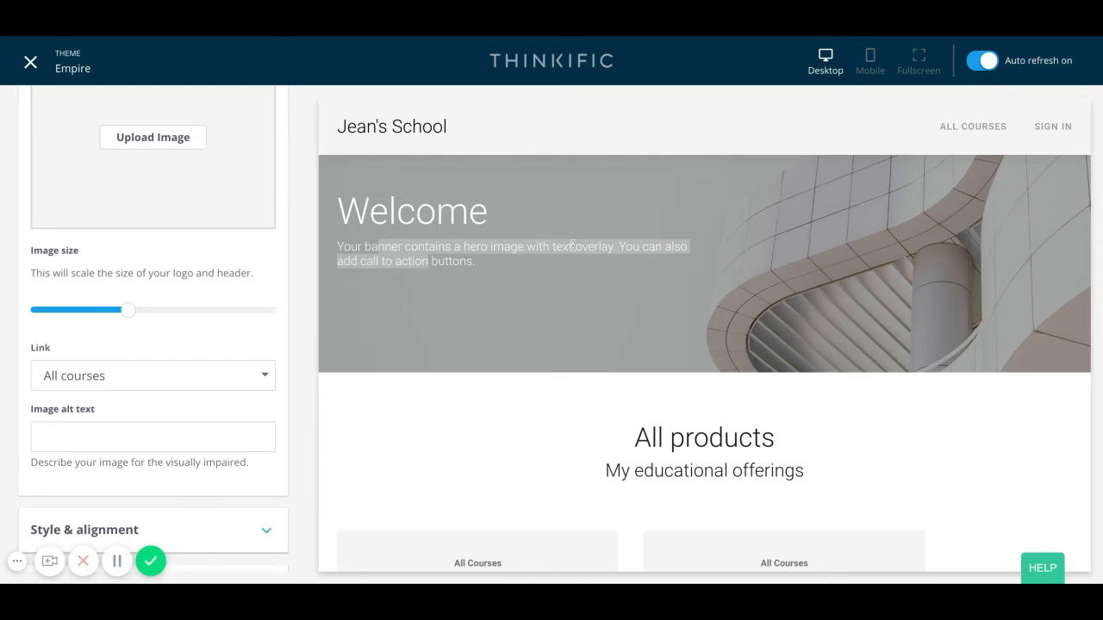
- Review the upload sources for the logo image, including Link (URL), and close the upload dialog without adding a file
{"action": "scroll", "coordinate": [269, 407], "scroll_direction": "up", "scroll_amount": 2}
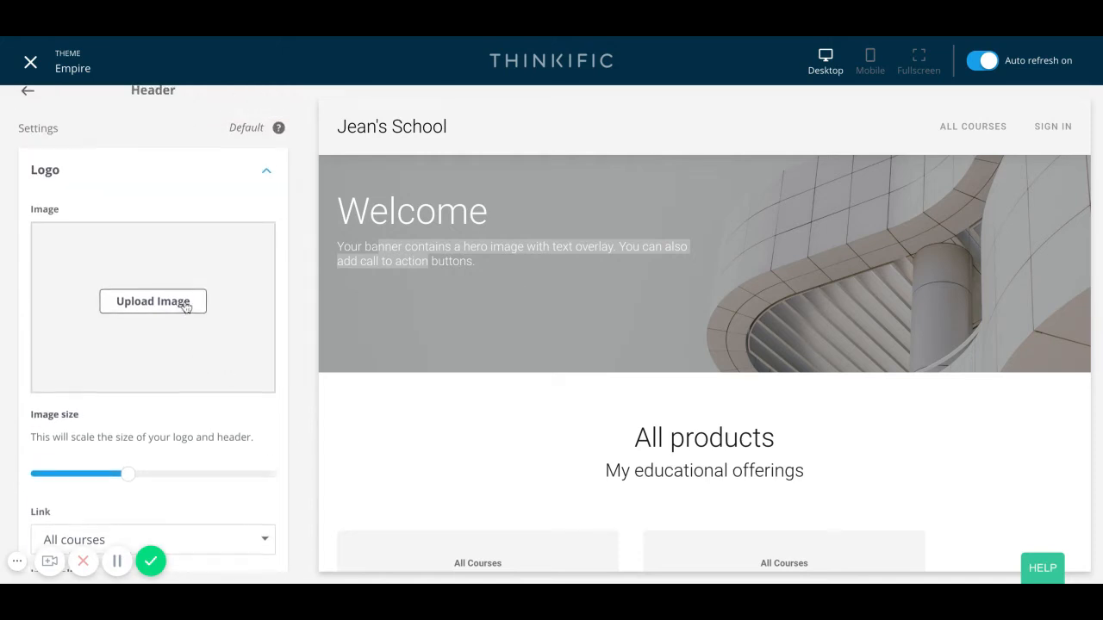
{"action": "scroll", "coordinate": [187, 306], "scroll_direction": "up", "scroll_amount": 1}
{"action": "scroll", "coordinate": [186, 308], "scroll_direction": "down", "scroll_amount": 2}
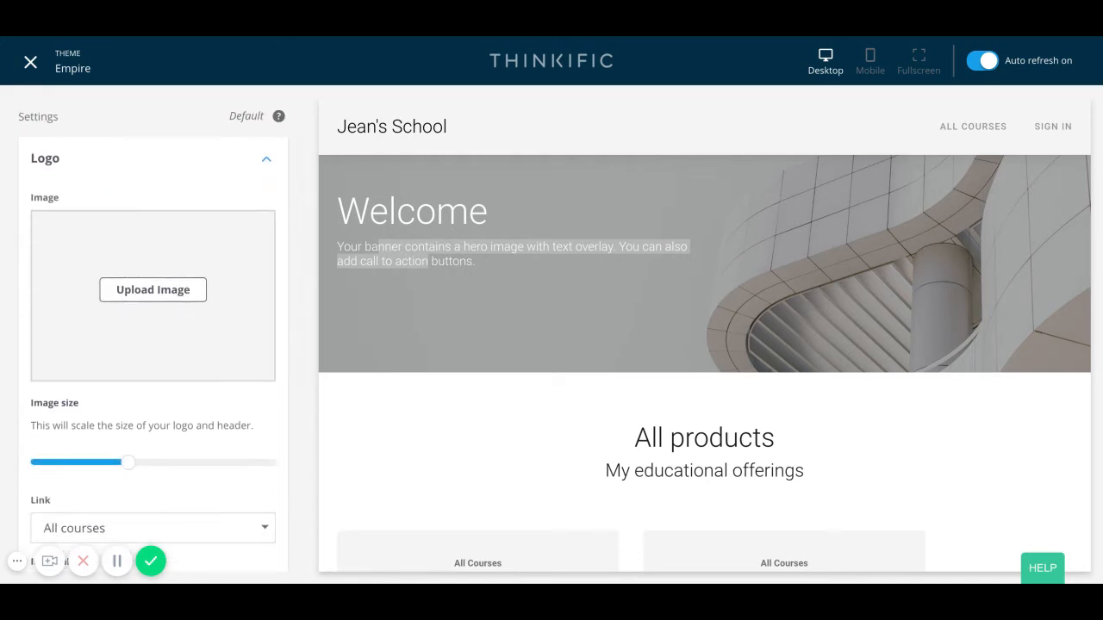
{"action": "scroll", "coordinate": [186, 308], "scroll_direction": "down", "scroll_amount": 1}
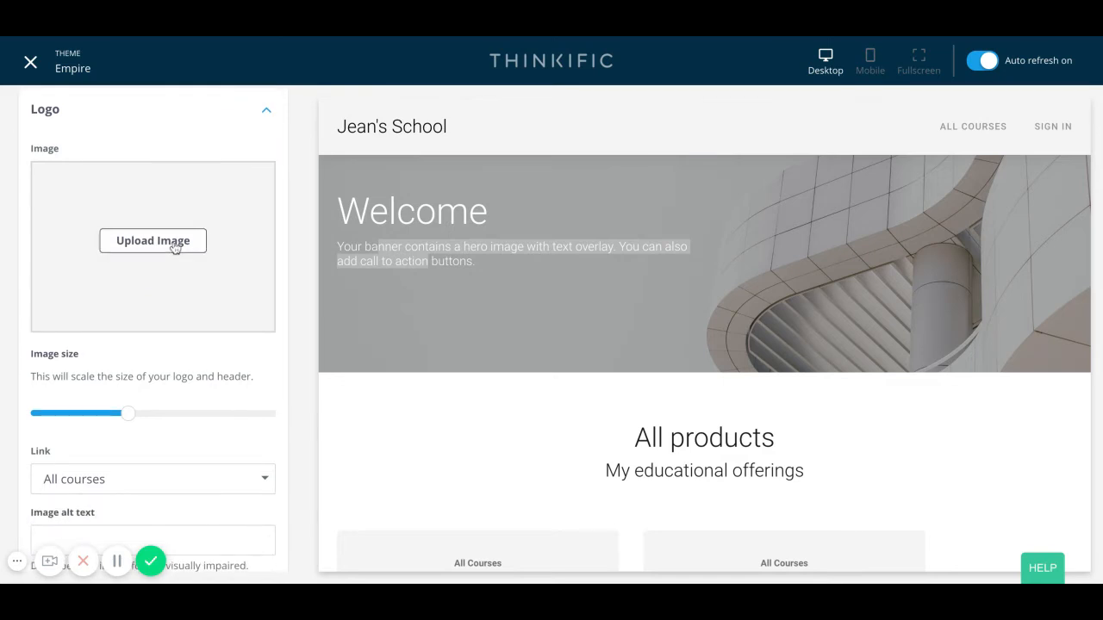
{"action": "left_click", "coordinate": [175, 246]}
{"action": "mouse_move", "coordinate": [293, 248]}
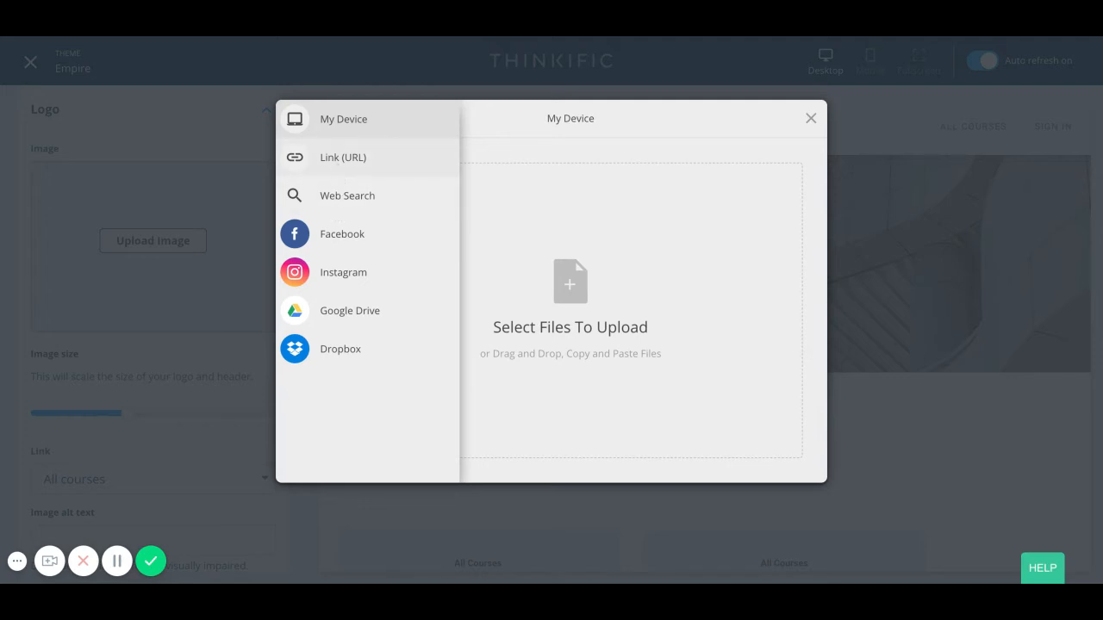
{"action": "left_click", "coordinate": [350, 163]}
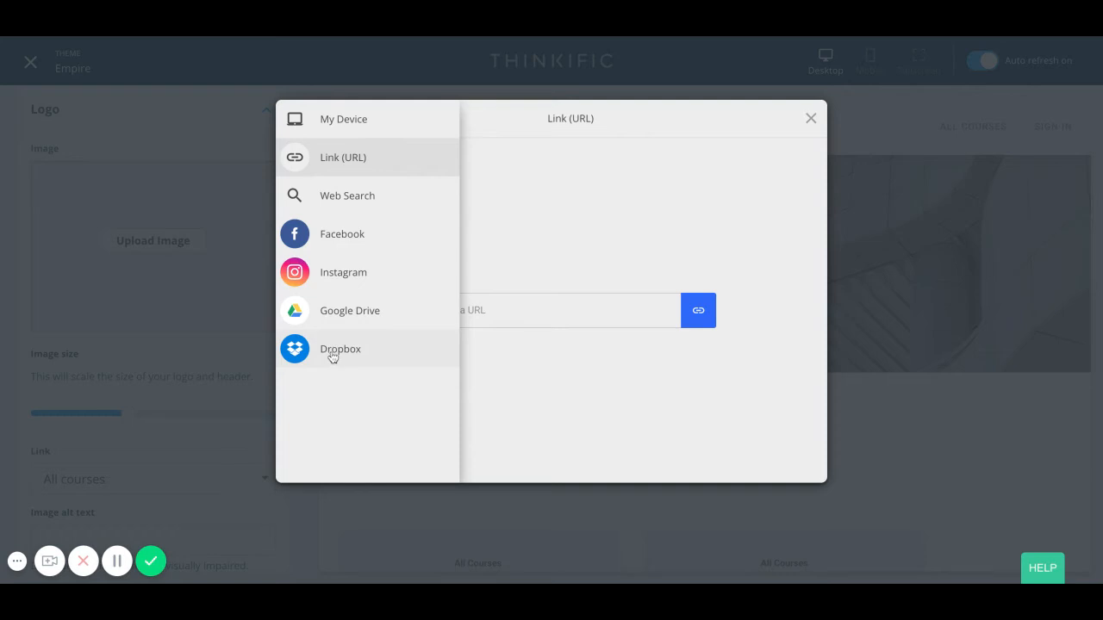
{"action": "left_click", "coordinate": [809, 120]}
- Set the header's background to Transparent in its Style & alignment settings
{"action": "scroll", "coordinate": [258, 382], "scroll_direction": "down", "scroll_amount": 3}
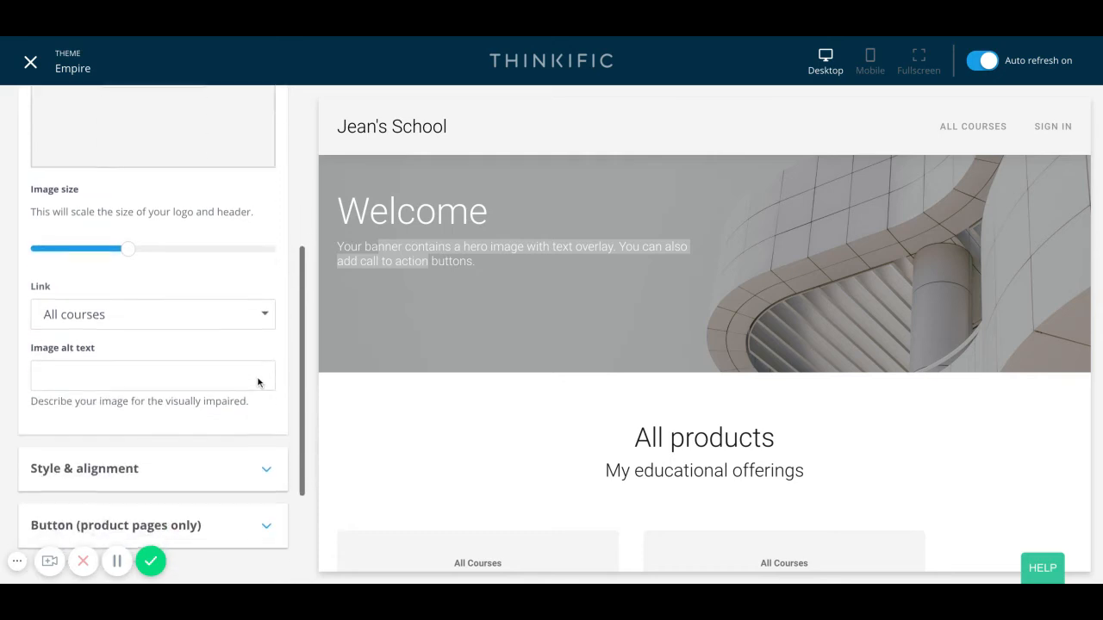
{"action": "left_click", "coordinate": [236, 384]}
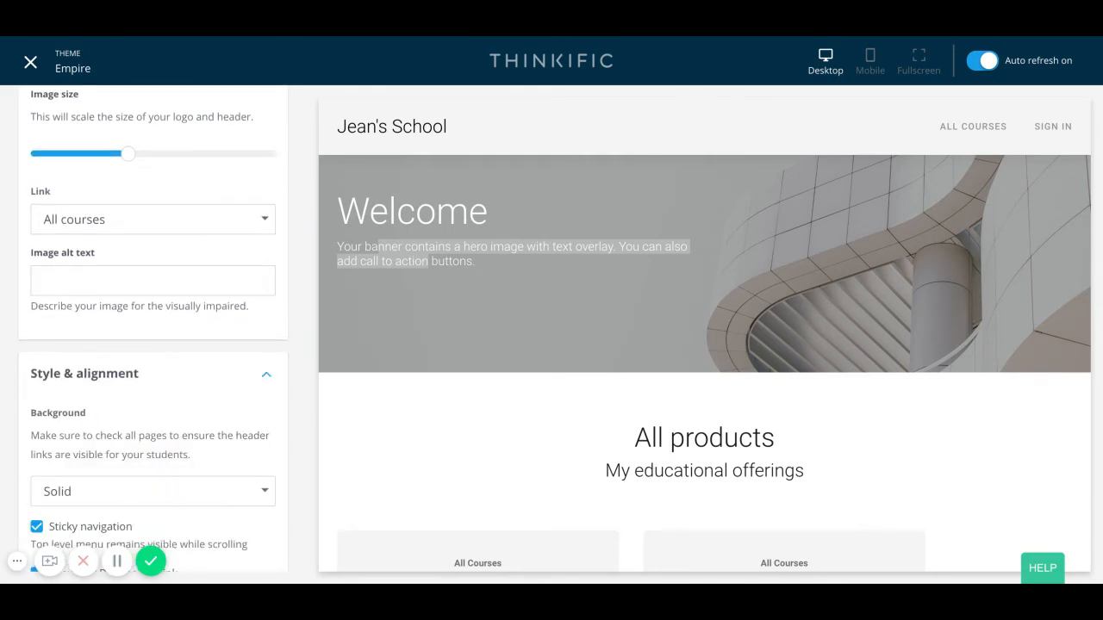
{"action": "scroll", "coordinate": [154, 327], "scroll_direction": "down", "scroll_amount": 2}
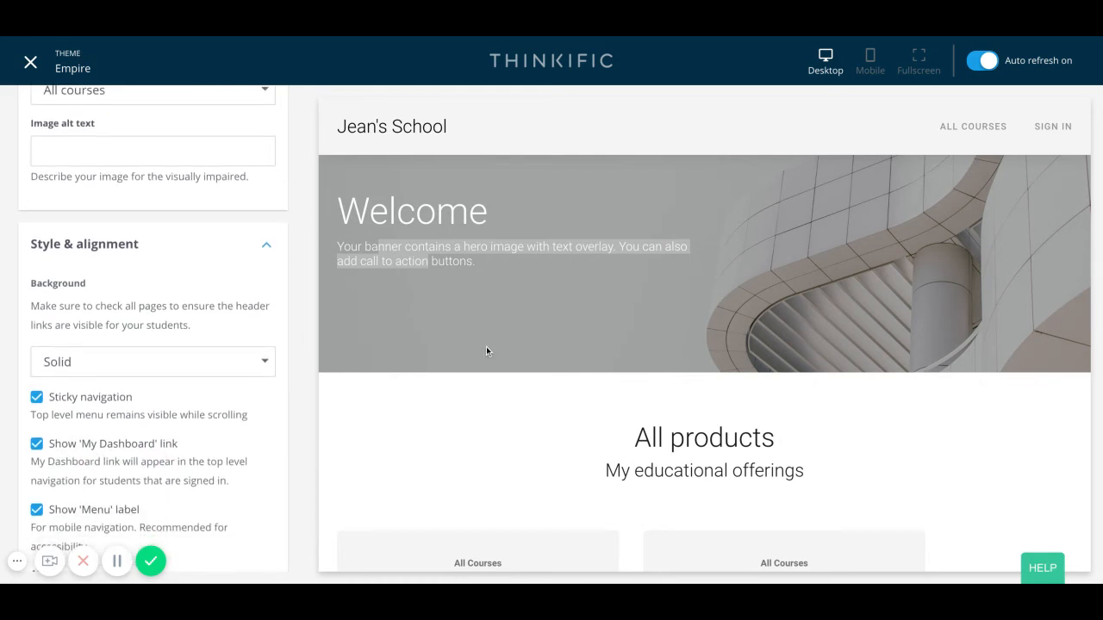
{"action": "scroll", "coordinate": [301, 407], "scroll_direction": "down", "scroll_amount": 1}
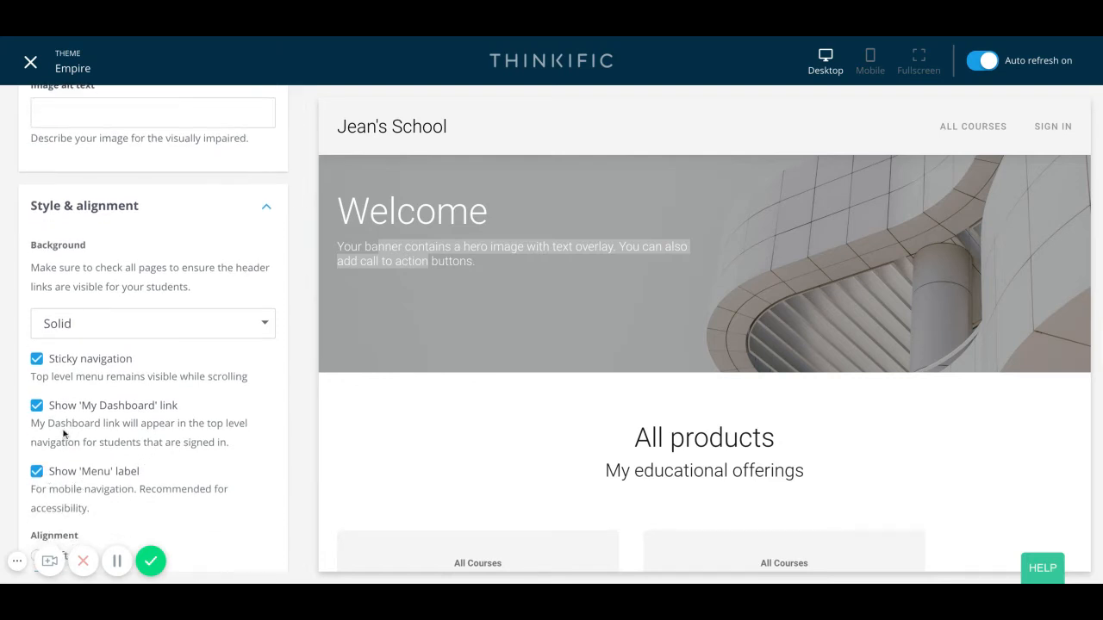
{"action": "scroll", "coordinate": [63, 434], "scroll_direction": "down", "scroll_amount": 3}
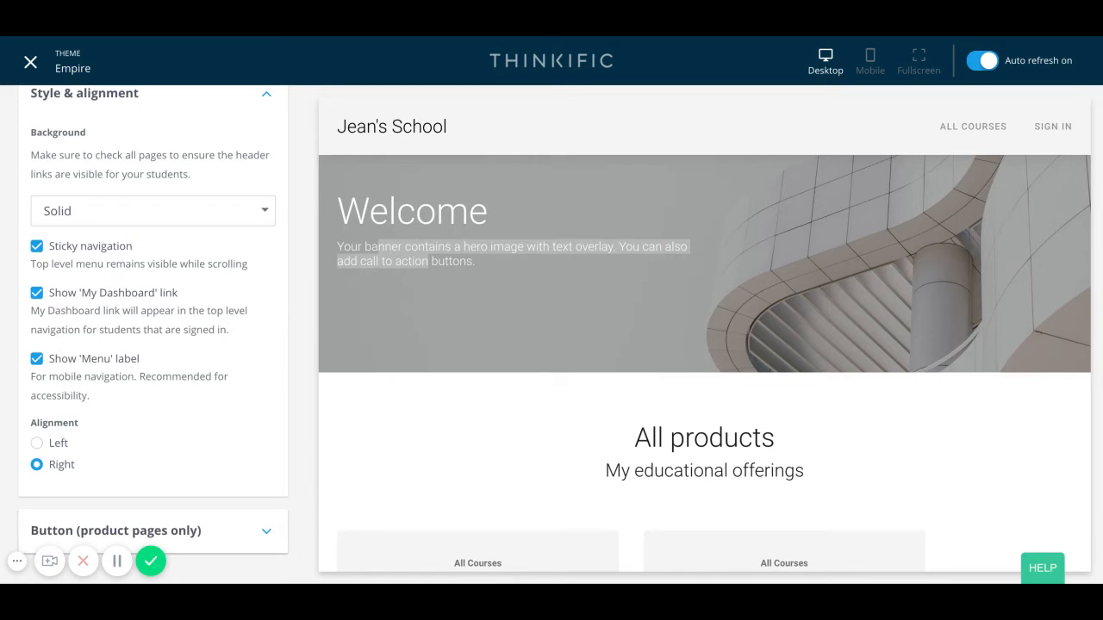
{"action": "scroll", "coordinate": [67, 422], "scroll_direction": "up", "scroll_amount": 1}
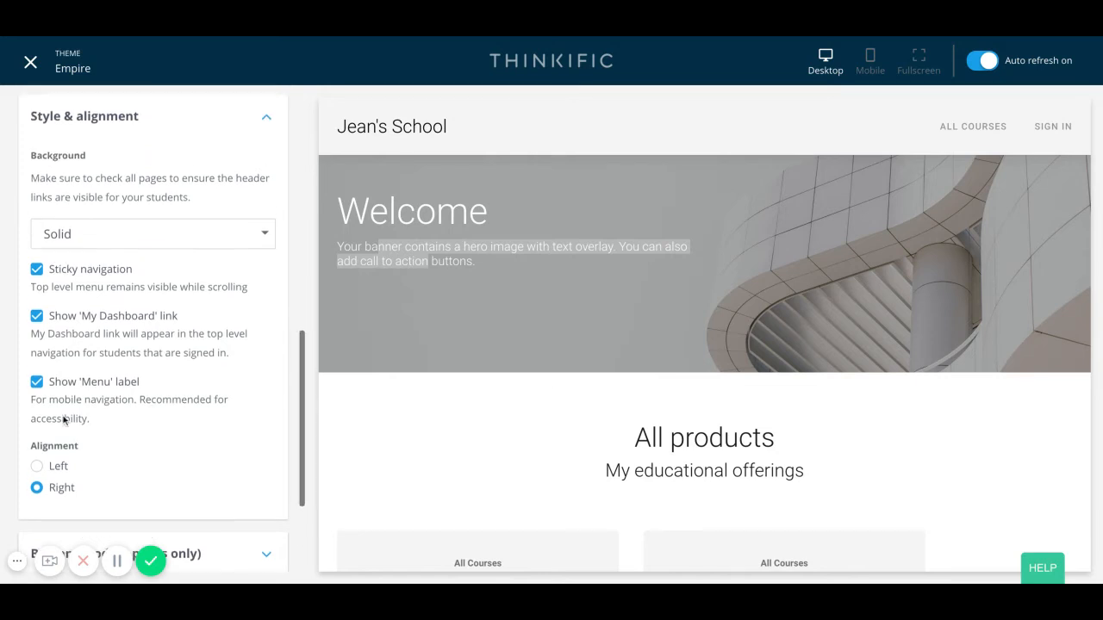
{"action": "left_click", "coordinate": [101, 245]}
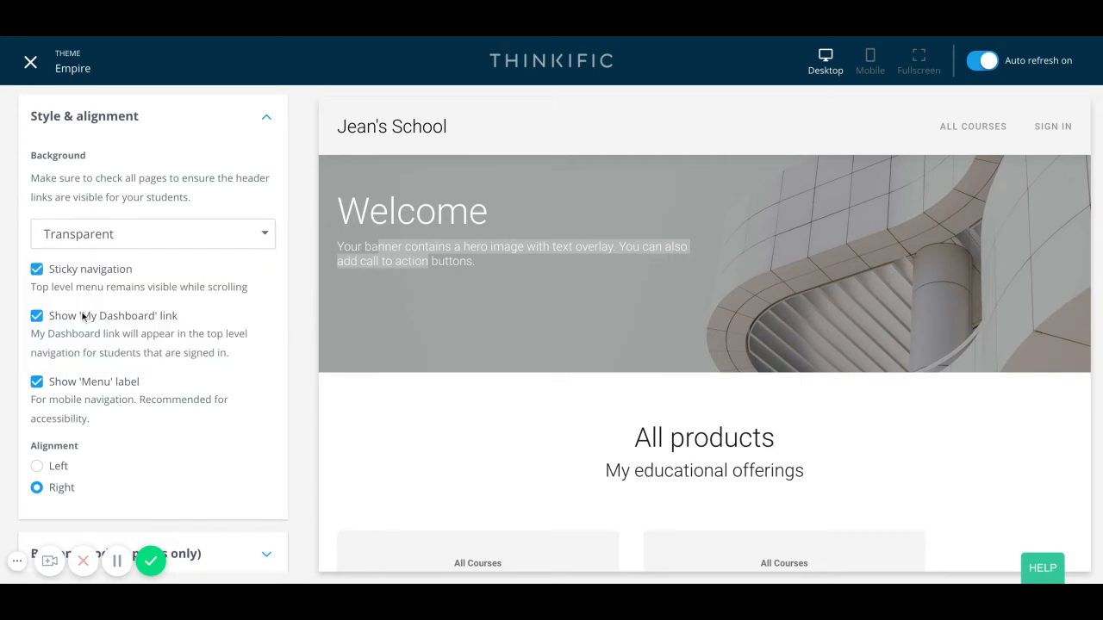
{"action": "scroll", "coordinate": [232, 428], "scroll_direction": "down", "scroll_amount": 3}
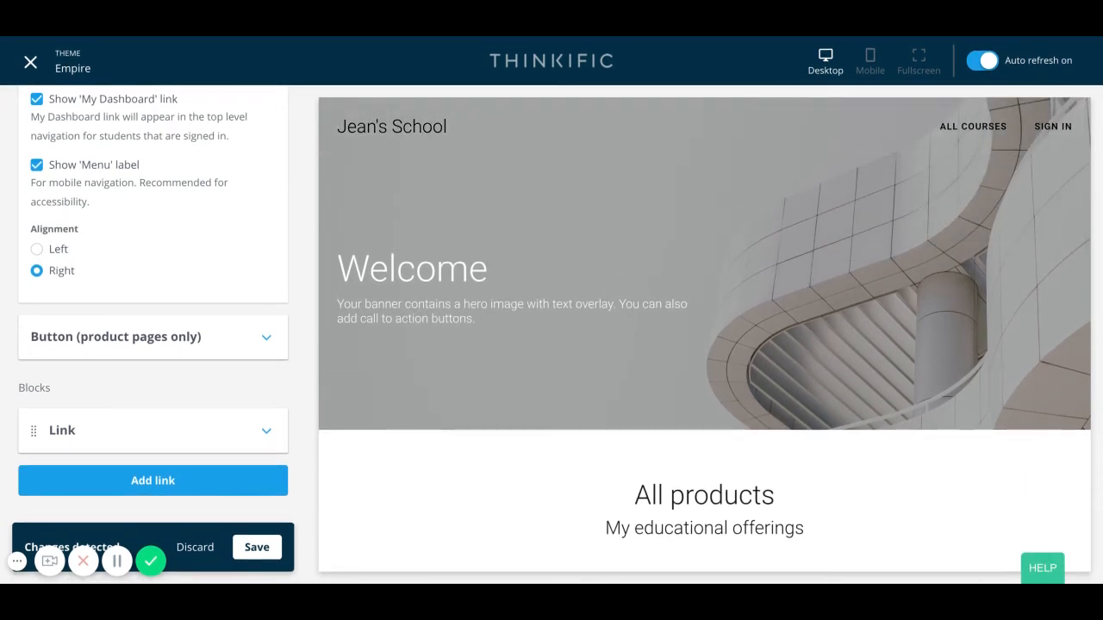
{"action": "scroll", "coordinate": [259, 340], "scroll_direction": "up", "scroll_amount": 3}
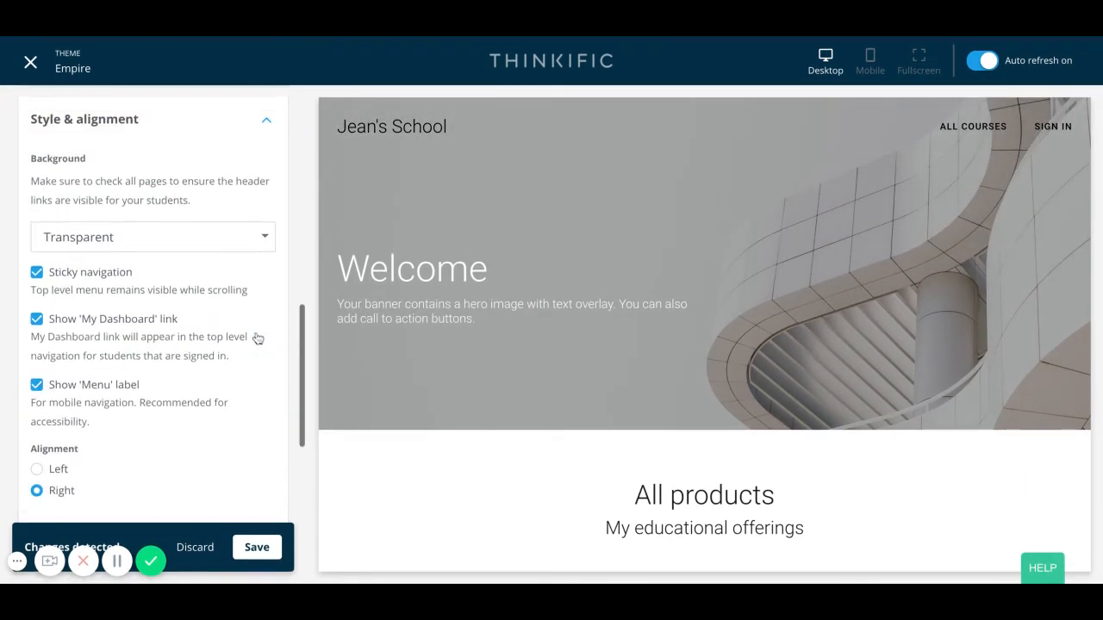
- Set the header's background to Solid in its Style & alignment settings and save the change
{"action": "left_click", "coordinate": [204, 248]}
{"action": "scroll", "coordinate": [78, 343], "scroll_direction": "down", "scroll_amount": 1}
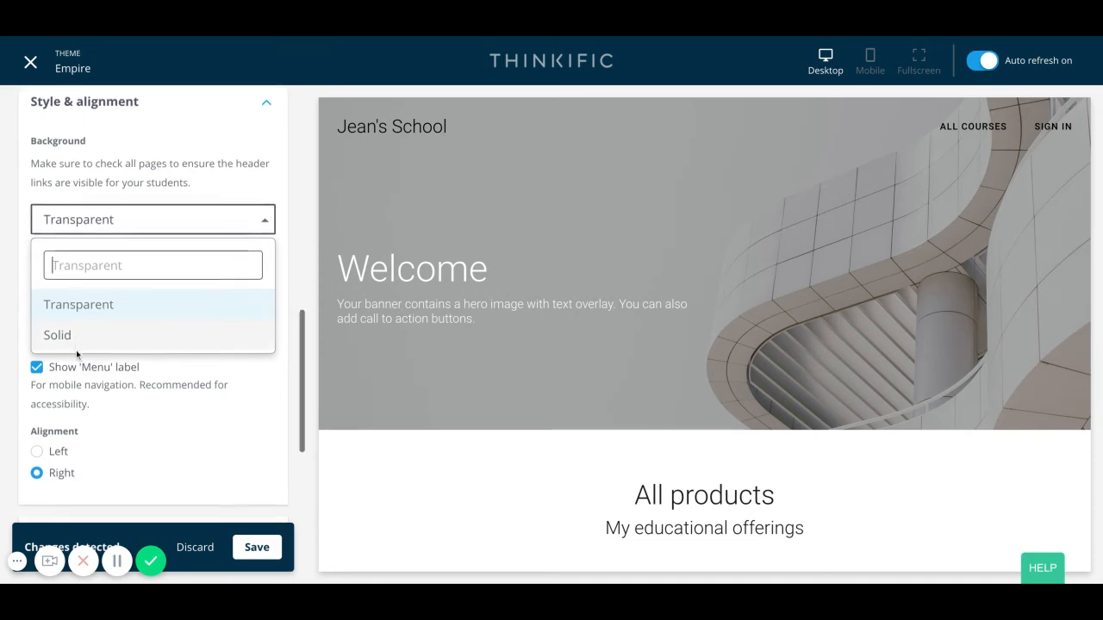
{"action": "left_click", "coordinate": [68, 323]}
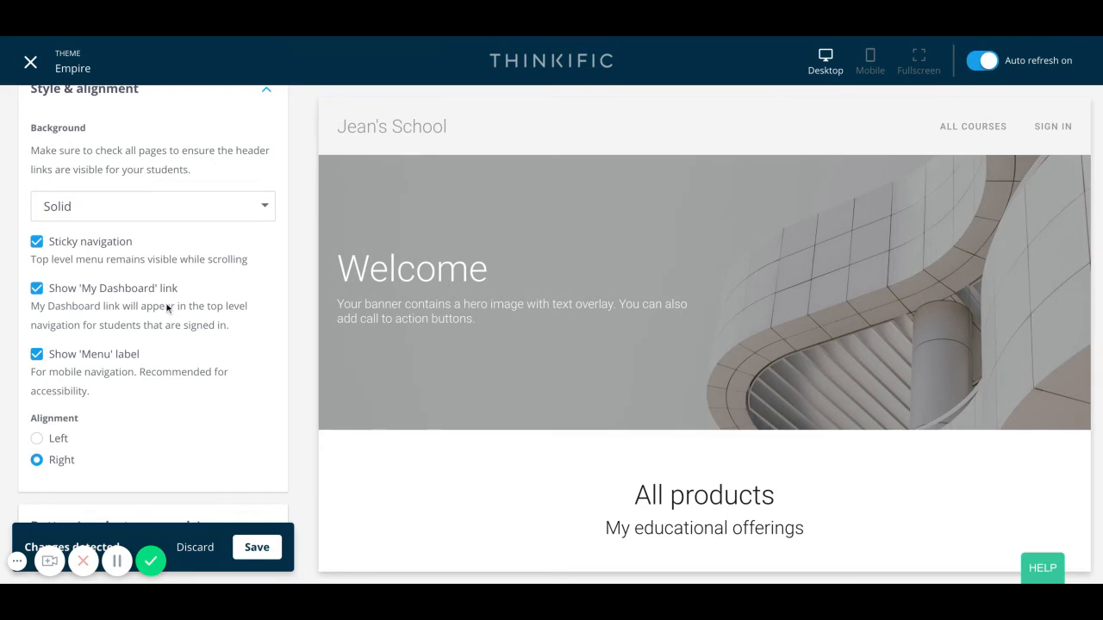
{"action": "scroll", "coordinate": [165, 303], "scroll_direction": "up", "scroll_amount": 2}
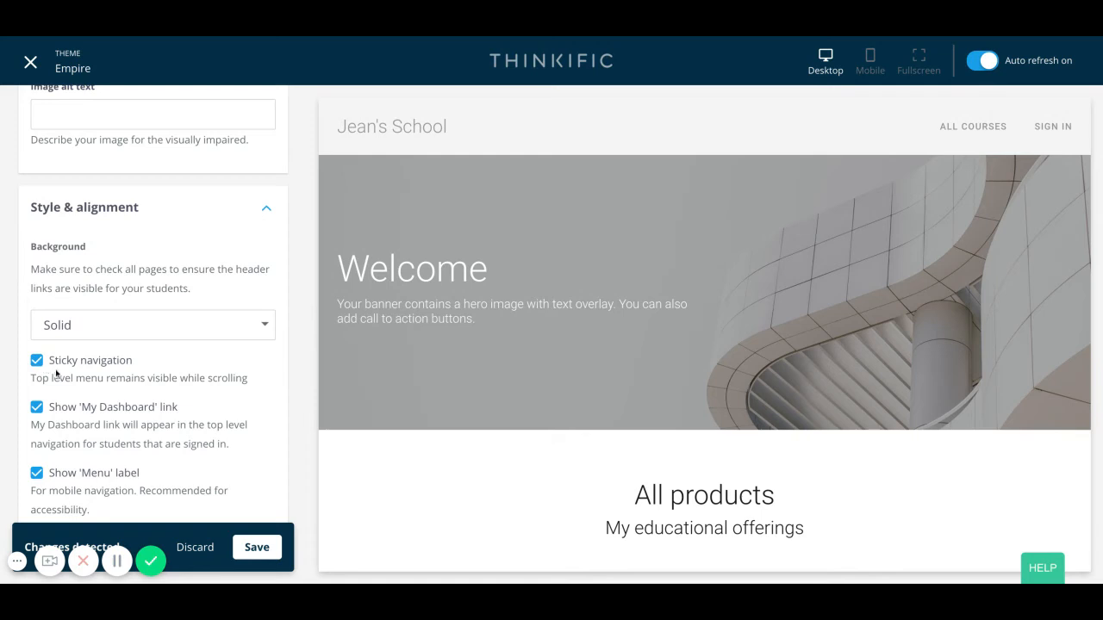
{"action": "scroll", "coordinate": [81, 382], "scroll_direction": "down", "scroll_amount": 1}
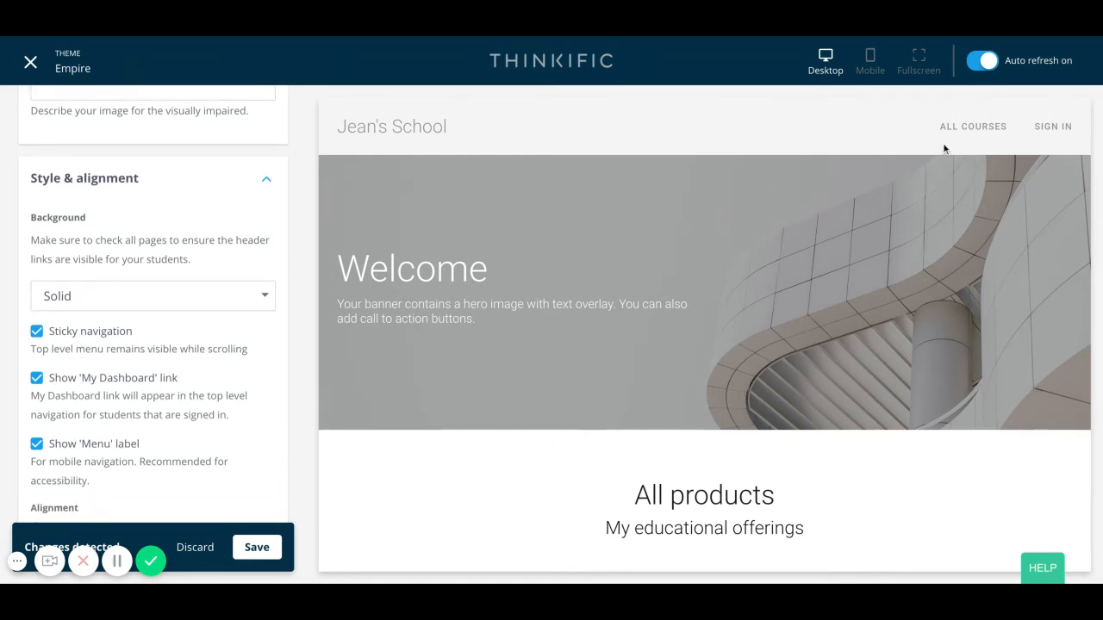
{"action": "scroll", "coordinate": [215, 421], "scroll_direction": "down", "scroll_amount": 1}
{"action": "scroll", "coordinate": [215, 421], "scroll_direction": "down", "scroll_amount": 1}
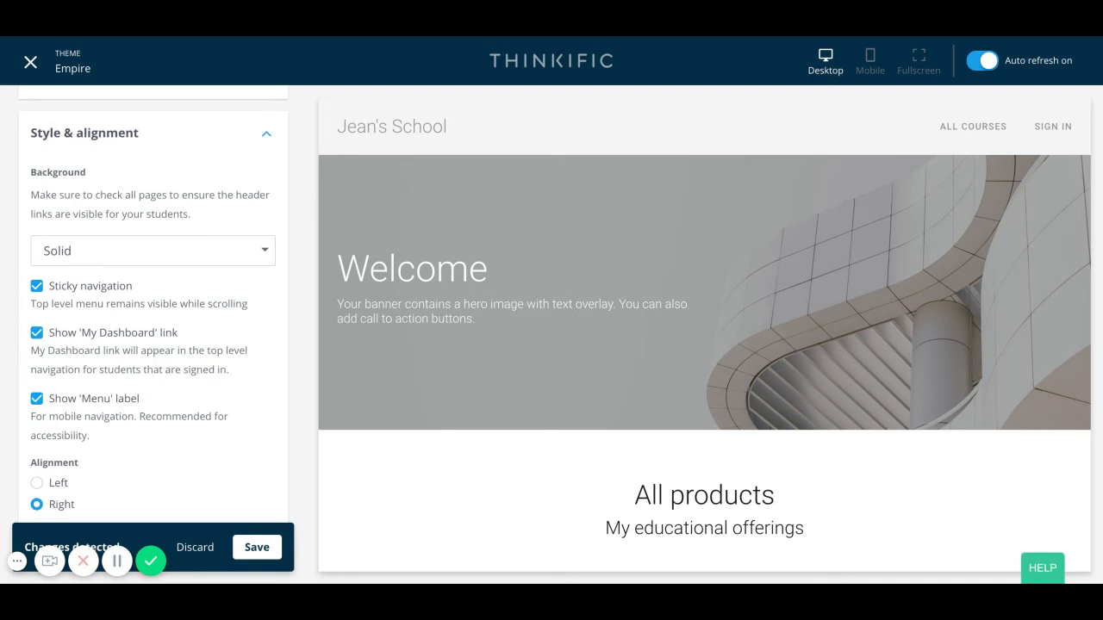
{"action": "scroll", "coordinate": [152, 305], "scroll_direction": "down", "scroll_amount": 2}
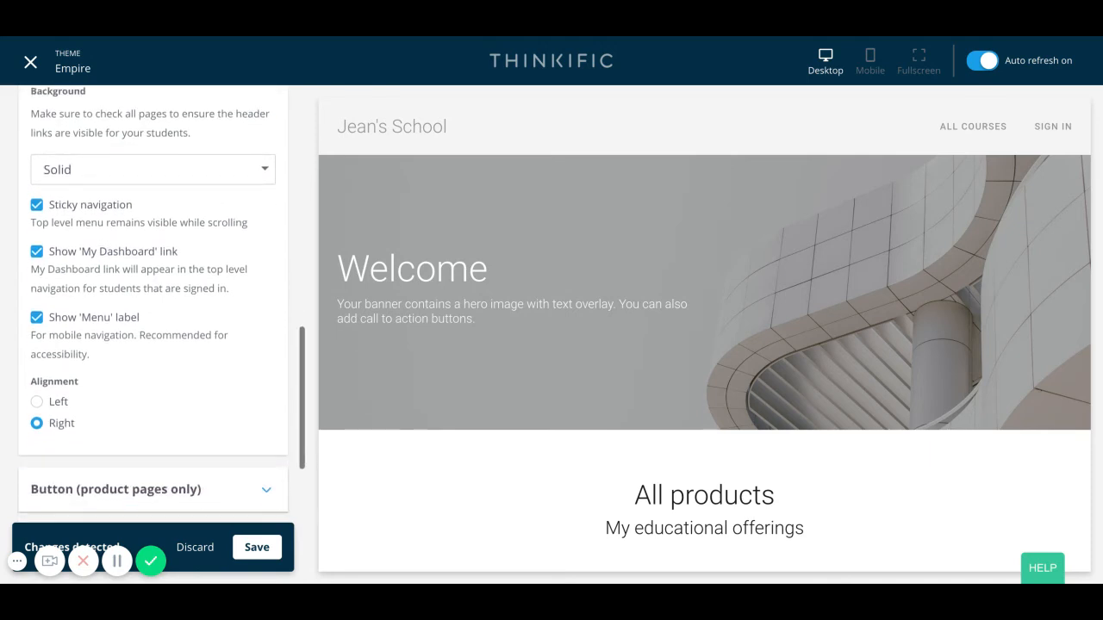
{"action": "scroll", "coordinate": [153, 305], "scroll_direction": "down", "scroll_amount": 2}
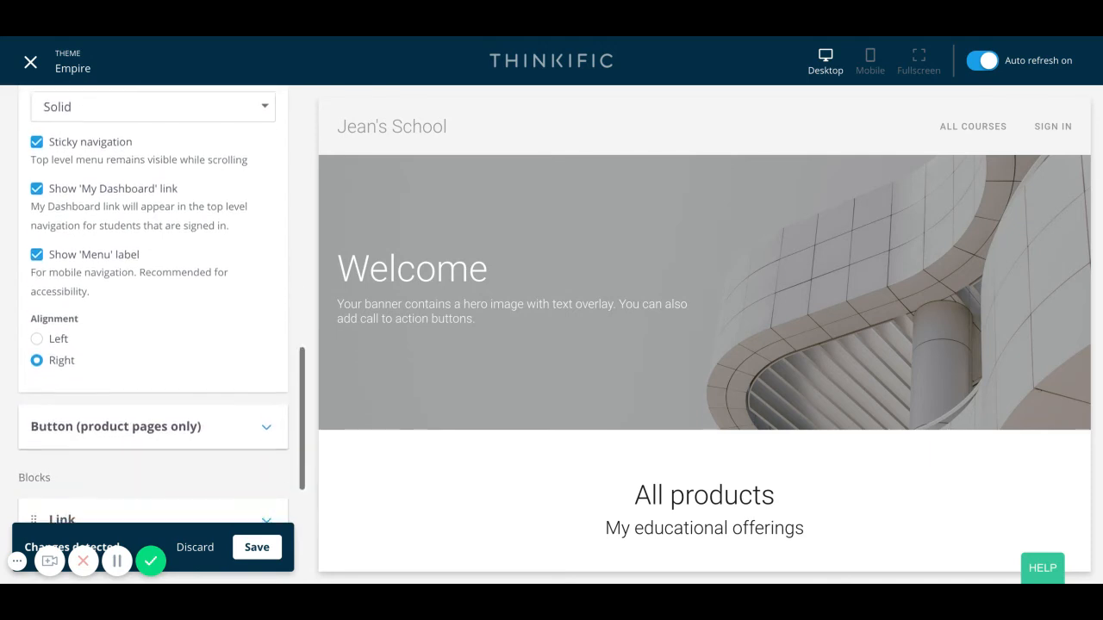
{"action": "left_click", "coordinate": [258, 549]}
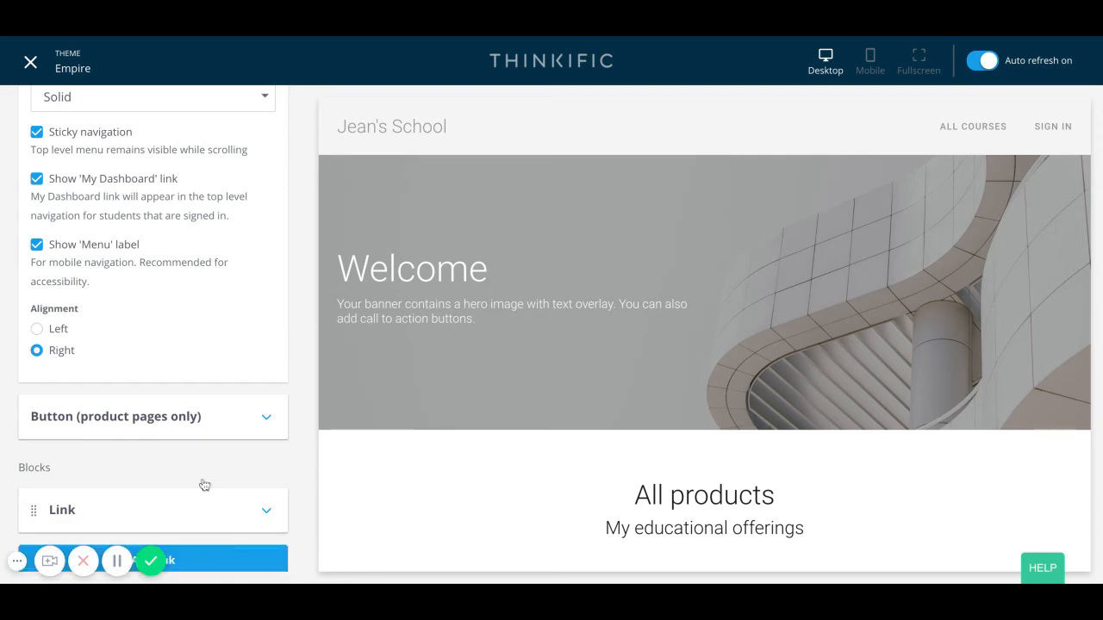
- Replace "All" with the school owner's possessive first name in the header's All Courses link text, keeping the word "Courses"
{"action": "scroll", "coordinate": [203, 465], "scroll_direction": "down", "scroll_amount": 1}
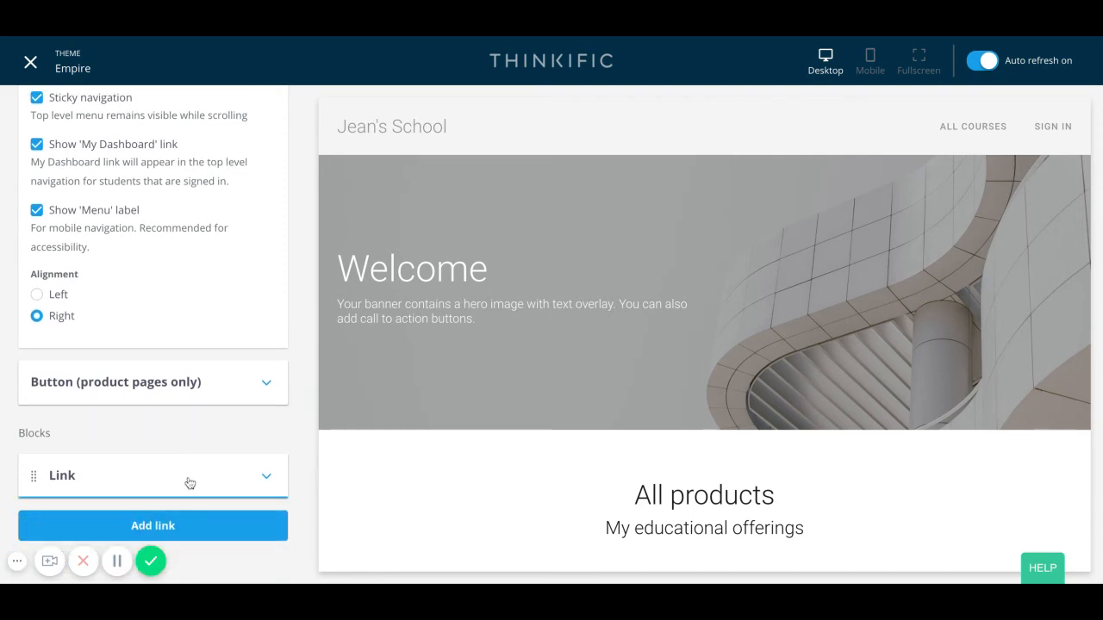
{"action": "left_click", "coordinate": [190, 483]}
{"action": "scroll", "coordinate": [189, 484], "scroll_direction": "down", "scroll_amount": 3}
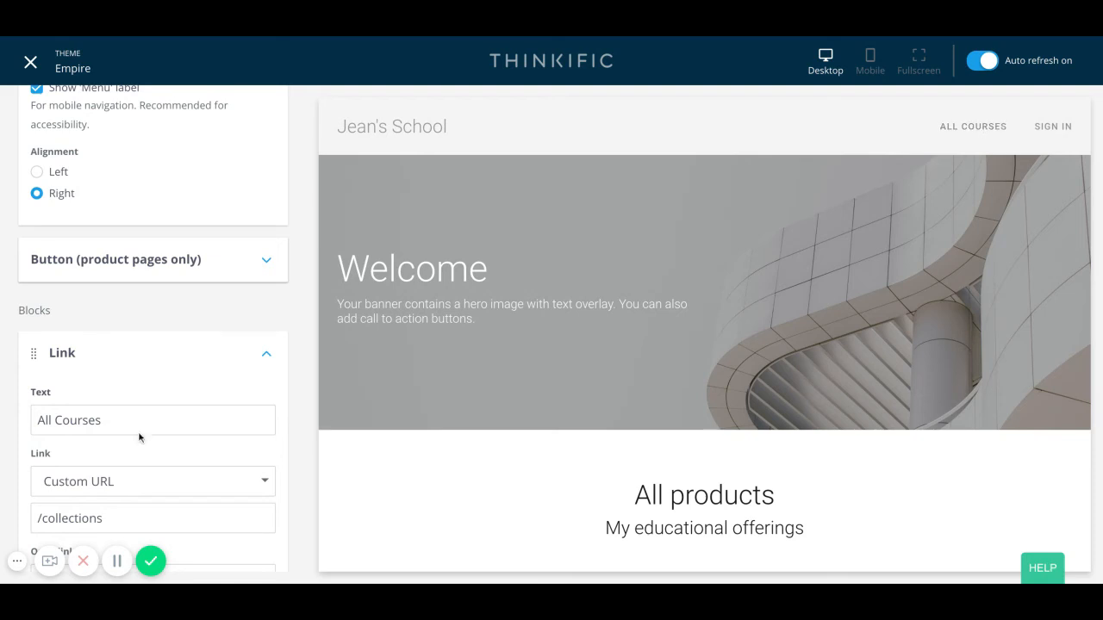
{"action": "left_click", "coordinate": [55, 421]}
{"action": "left_click_drag", "start_coordinate": [55, 420], "coordinate": [26, 420]}
{"action": "type", "text": "Jean's"}
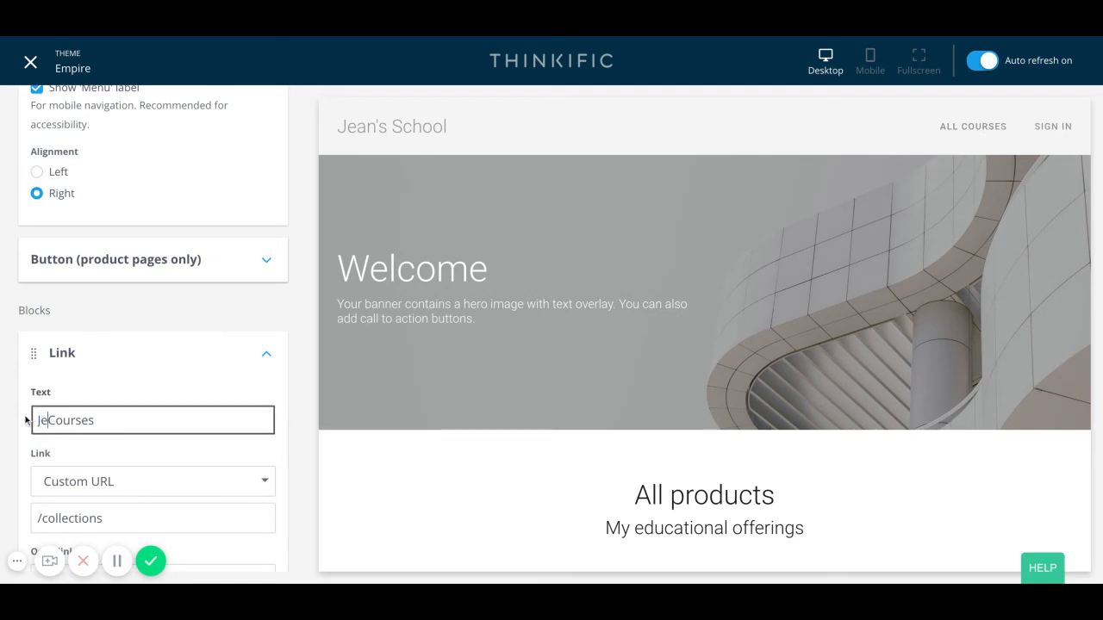
{"action": "scroll", "coordinate": [147, 419], "scroll_direction": "down", "scroll_amount": 3}
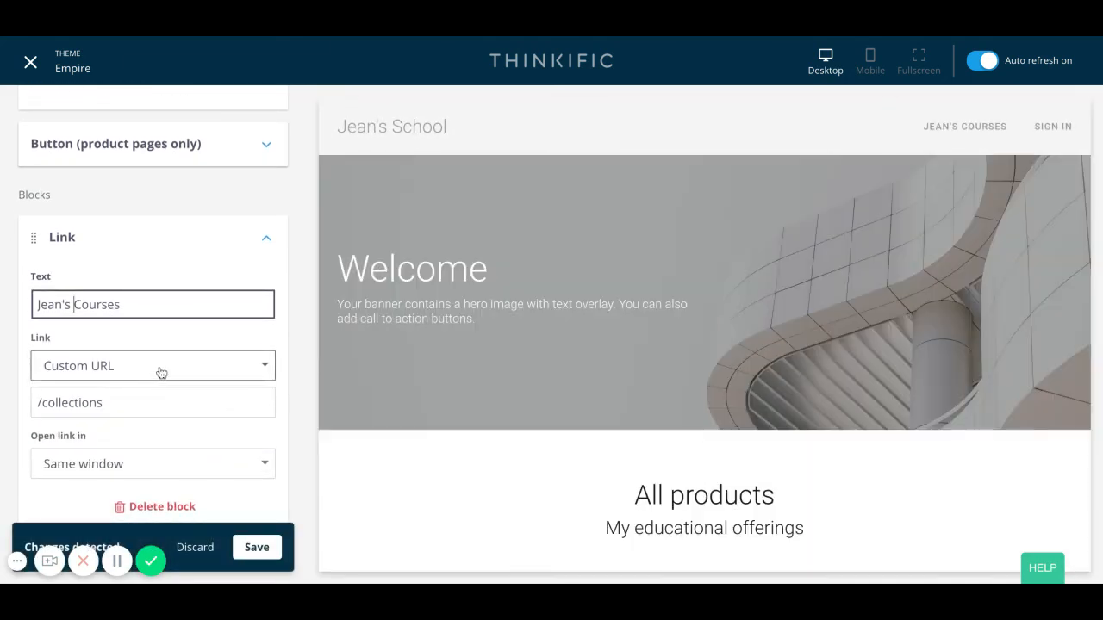
- Review the pages the header's course link can lead to, keep Custom URL, and save the header changes
{"action": "left_click", "coordinate": [161, 373]}
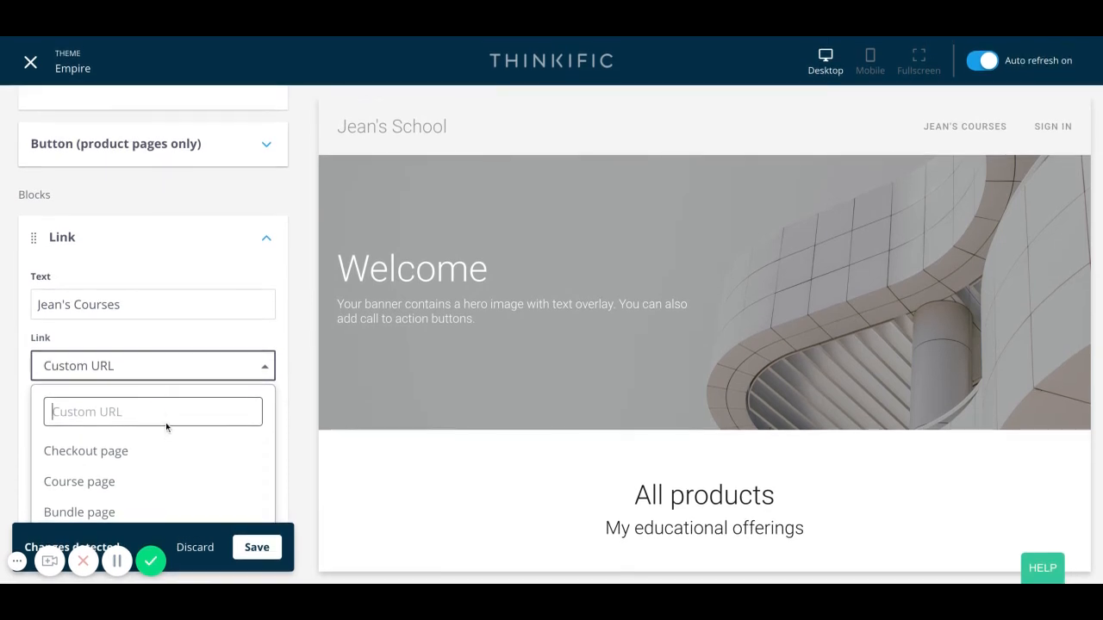
{"action": "left_click", "coordinate": [256, 549]}
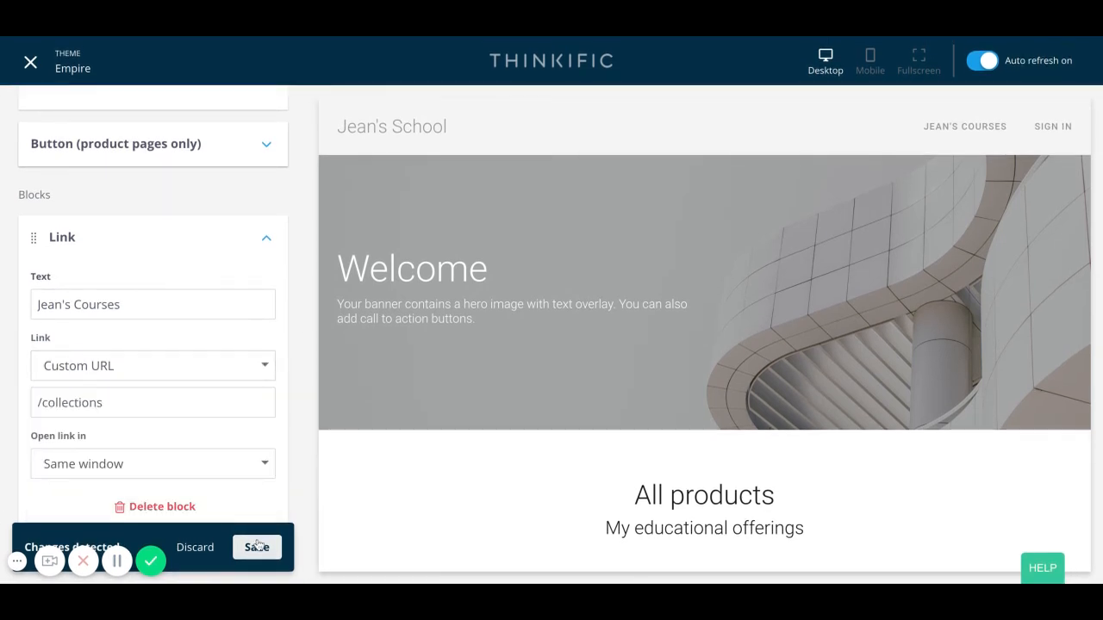
{"action": "left_click", "coordinate": [259, 548]}
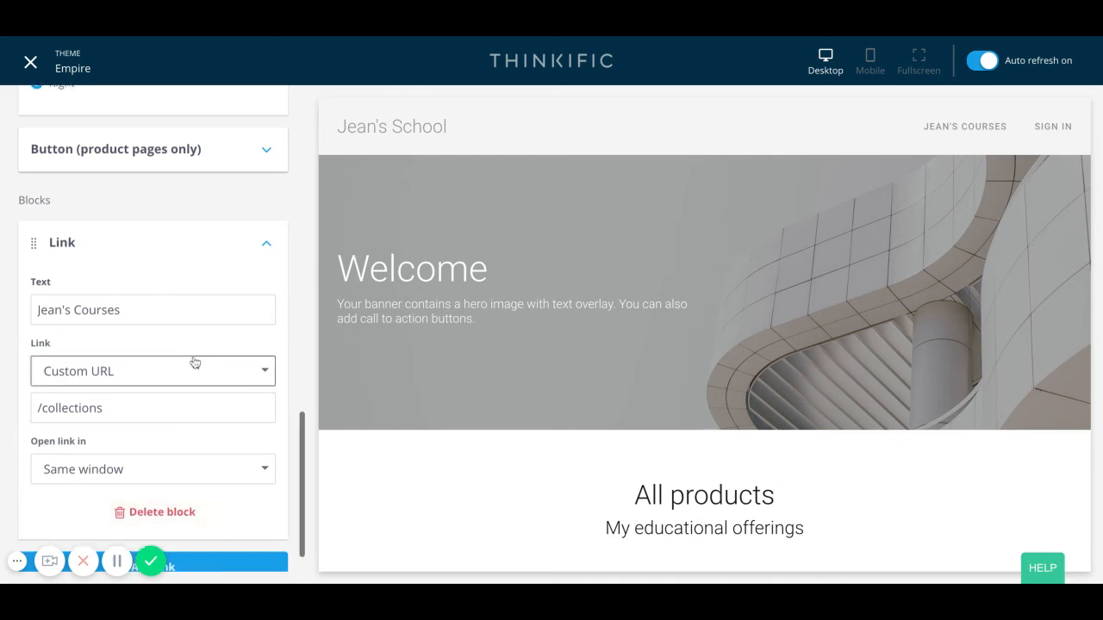
- Leave the header settings and open the home page's Banner section
{"action": "scroll", "coordinate": [194, 363], "scroll_direction": "up", "scroll_amount": 15}
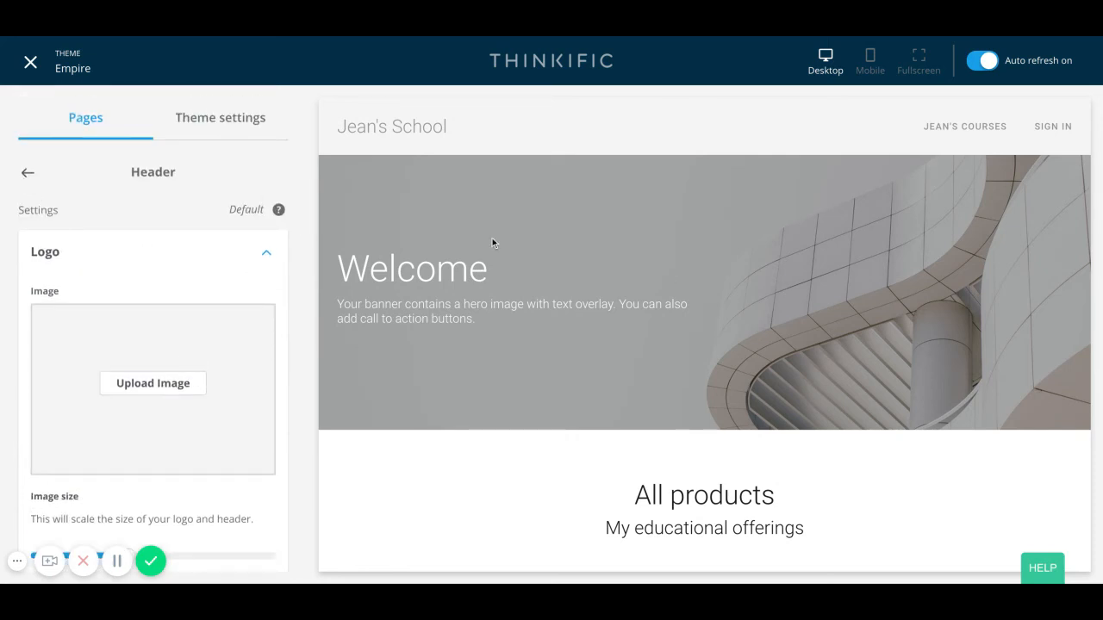
{"action": "left_click", "coordinate": [29, 175]}
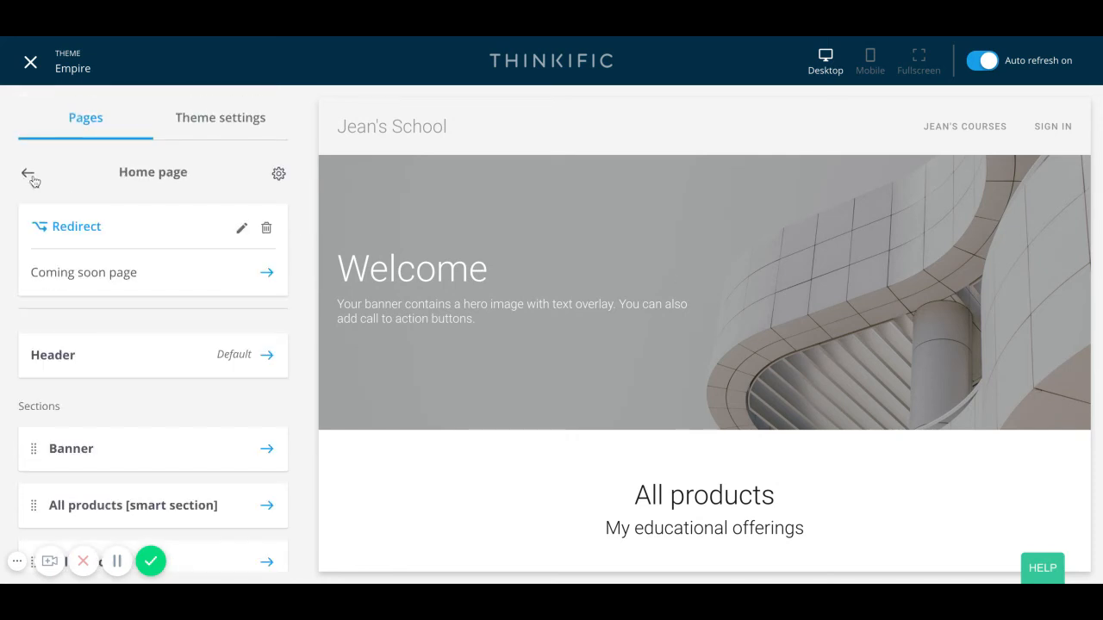
{"action": "scroll", "coordinate": [107, 318], "scroll_direction": "down", "scroll_amount": 2}
{"action": "left_click", "coordinate": [108, 343]}
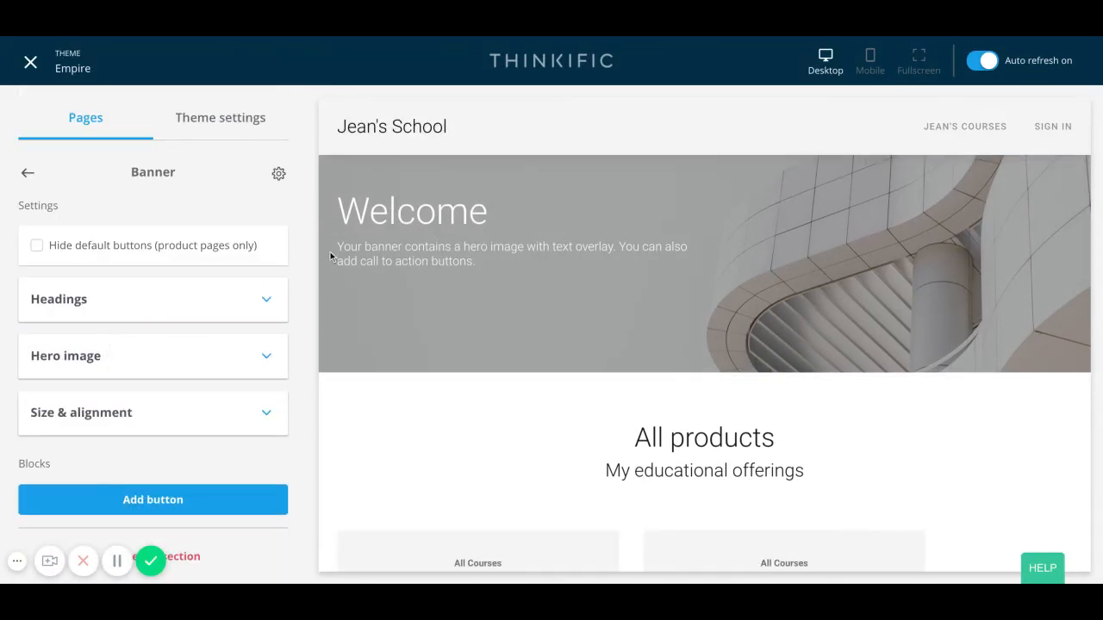
- Set the banner's subheading to "Put more text" in its Headings settings
{"action": "left_click", "coordinate": [173, 296]}
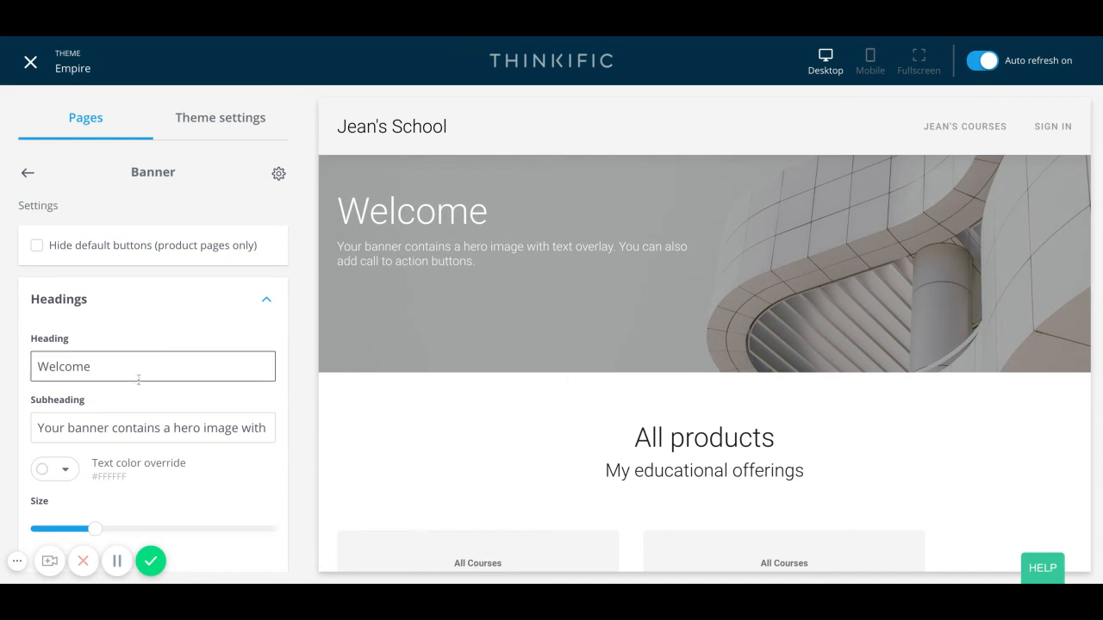
{"action": "scroll", "coordinate": [137, 379], "scroll_direction": "down", "scroll_amount": 1}
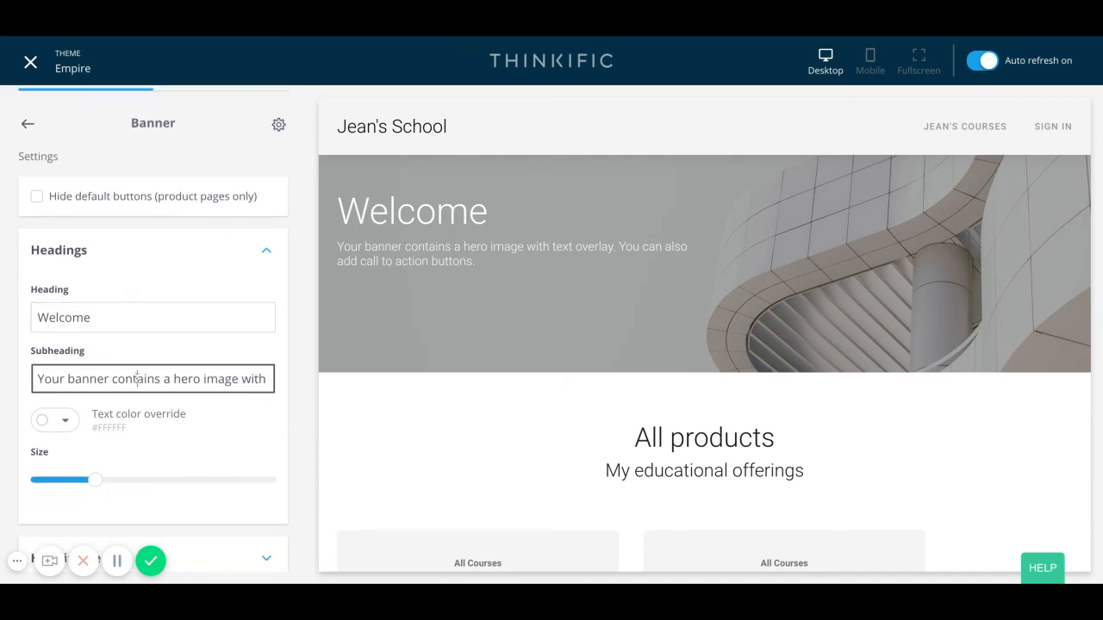
{"action": "triple_click", "coordinate": [136, 379]}
{"action": "type", "text": "Put more text"}
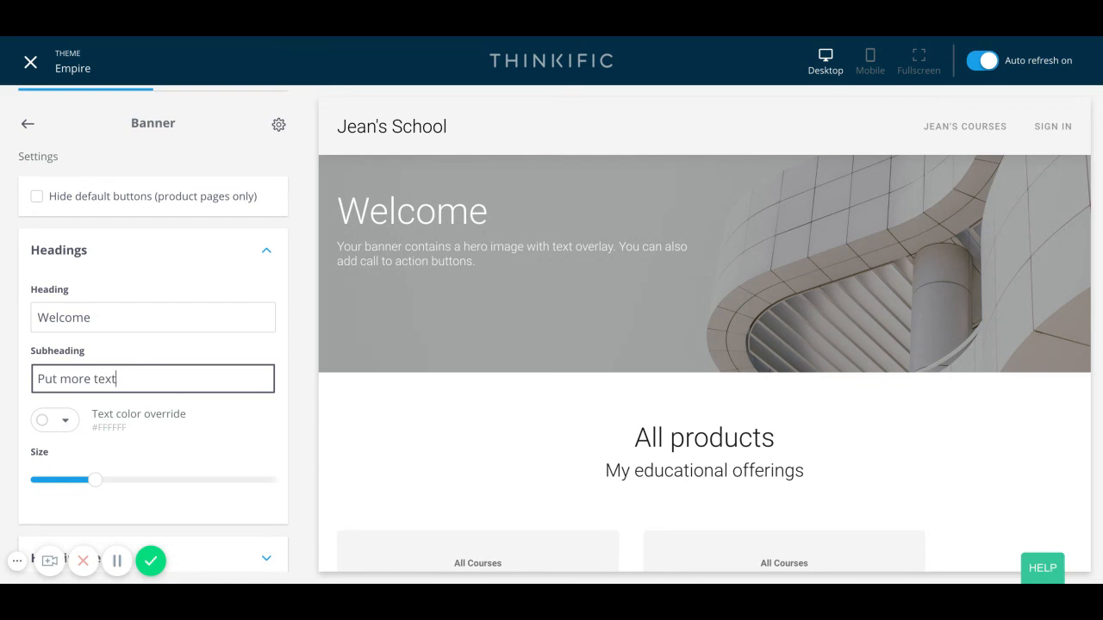
{"action": "scroll", "coordinate": [161, 408], "scroll_direction": "down", "scroll_amount": 1}
{"action": "scroll", "coordinate": [161, 408], "scroll_direction": "down", "scroll_amount": 4}
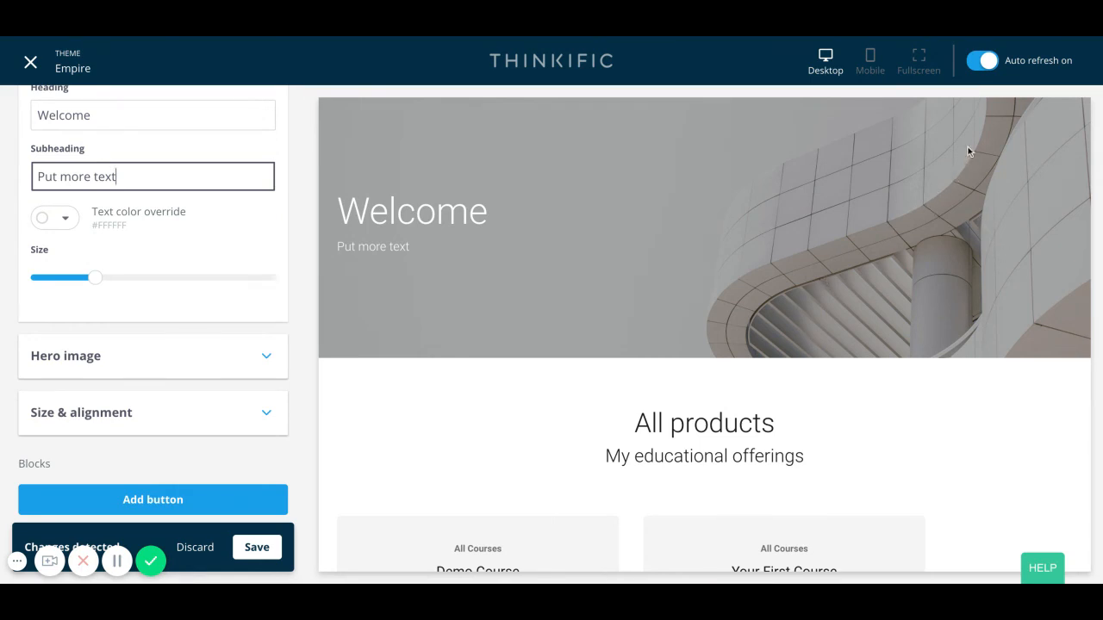
- Review the banner's height and alignment options without changing them, save the banner changes, and check the page preview
{"action": "left_click", "coordinate": [239, 419]}
{"action": "scroll", "coordinate": [212, 423], "scroll_direction": "down", "scroll_amount": 2}
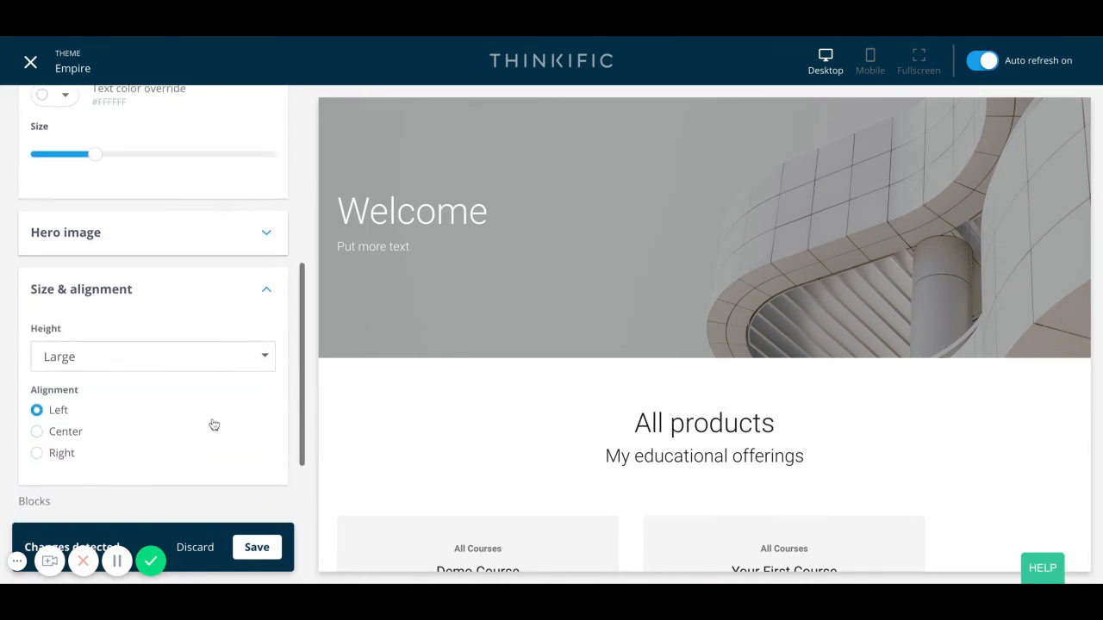
{"action": "left_click", "coordinate": [186, 358]}
{"action": "left_click", "coordinate": [186, 359]}
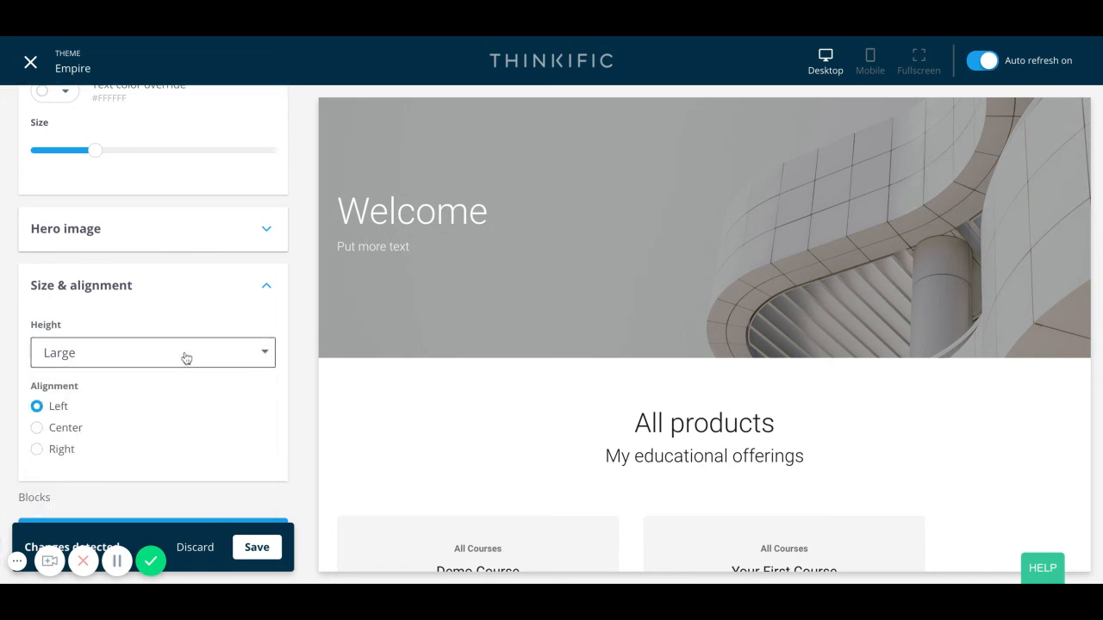
{"action": "scroll", "coordinate": [190, 408], "scroll_direction": "down", "scroll_amount": 2}
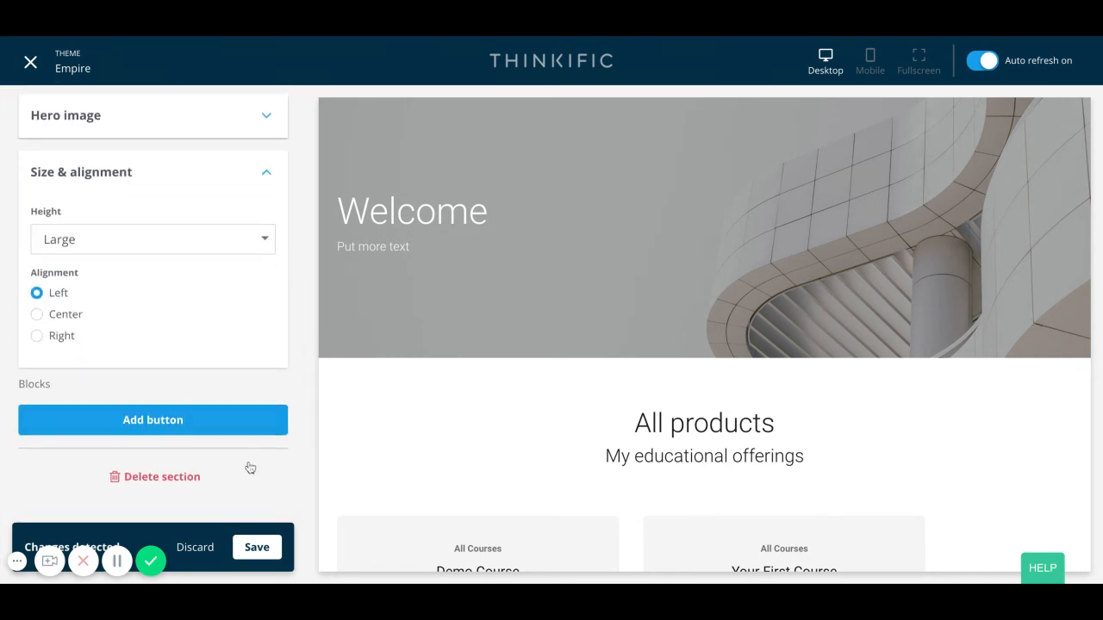
{"action": "left_click", "coordinate": [258, 547]}
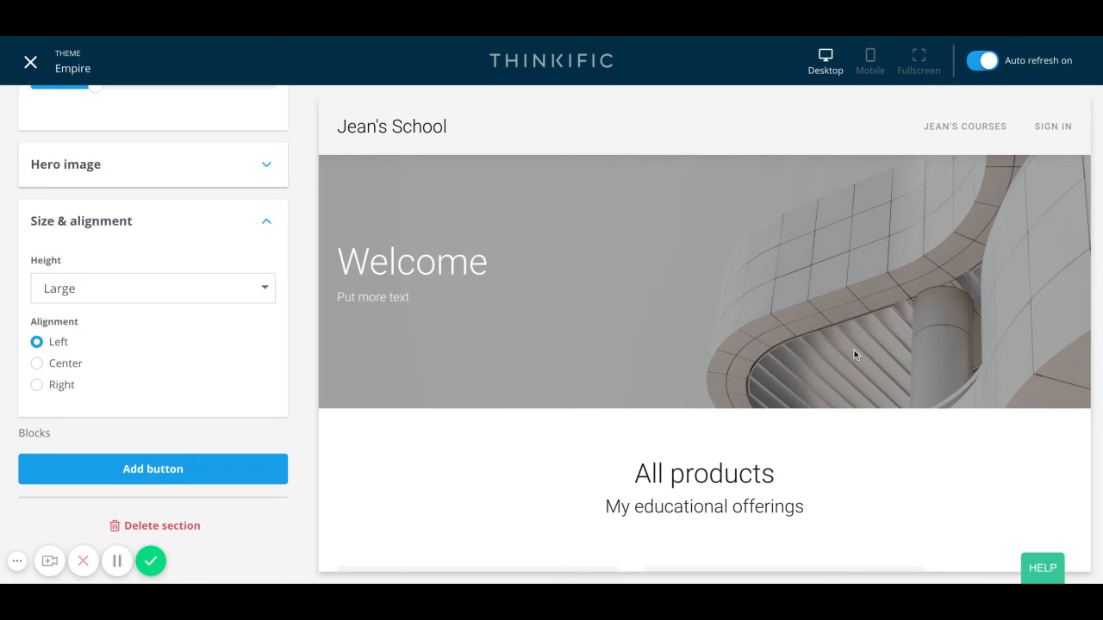
{"action": "scroll", "coordinate": [854, 354], "scroll_direction": "down", "scroll_amount": 2}
{"action": "scroll", "coordinate": [853, 354], "scroll_direction": "up", "scroll_amount": 2}
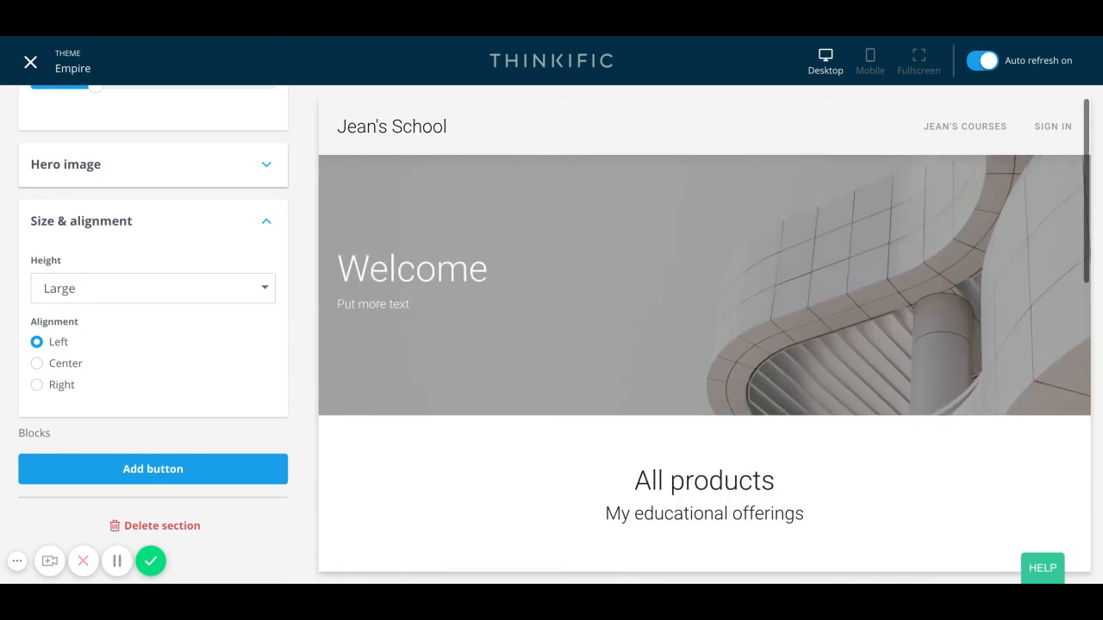